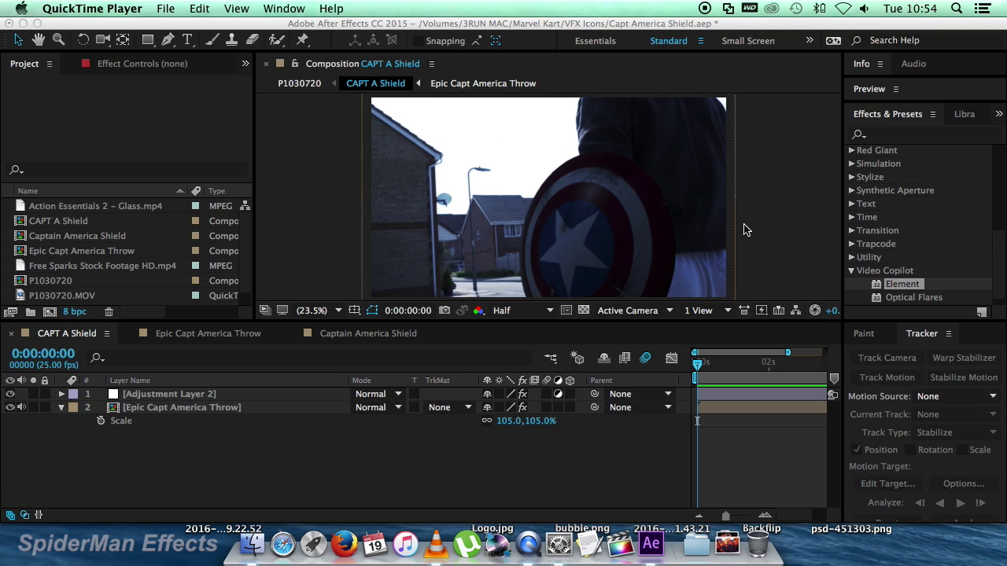
Preview the finished clip "3D Captain America Shield Throw with sound.m4v" in the Test Shots folder, then return to After Effects.
{"action": "left_click", "coordinate": [252, 543]}
{"action": "mouse_move", "coordinate": [807, 152]}
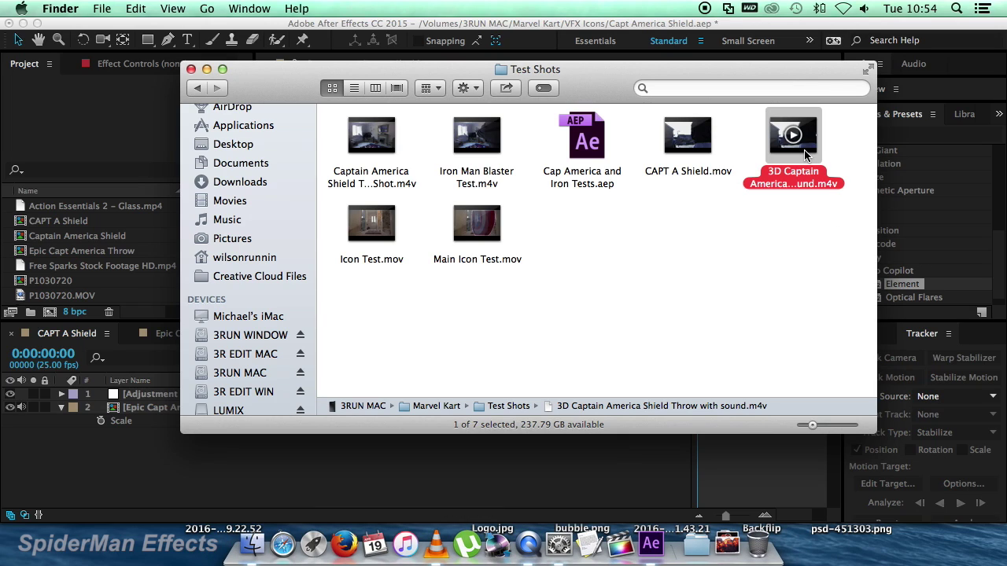
{"action": "key", "text": "space"}
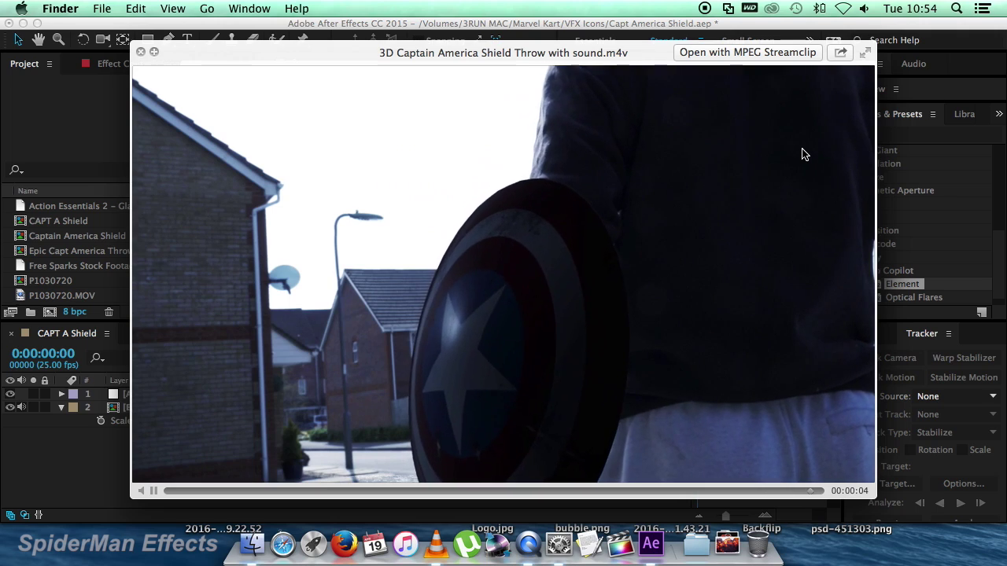
{"action": "key", "text": "space"}
{"action": "left_click", "coordinate": [743, 50]}
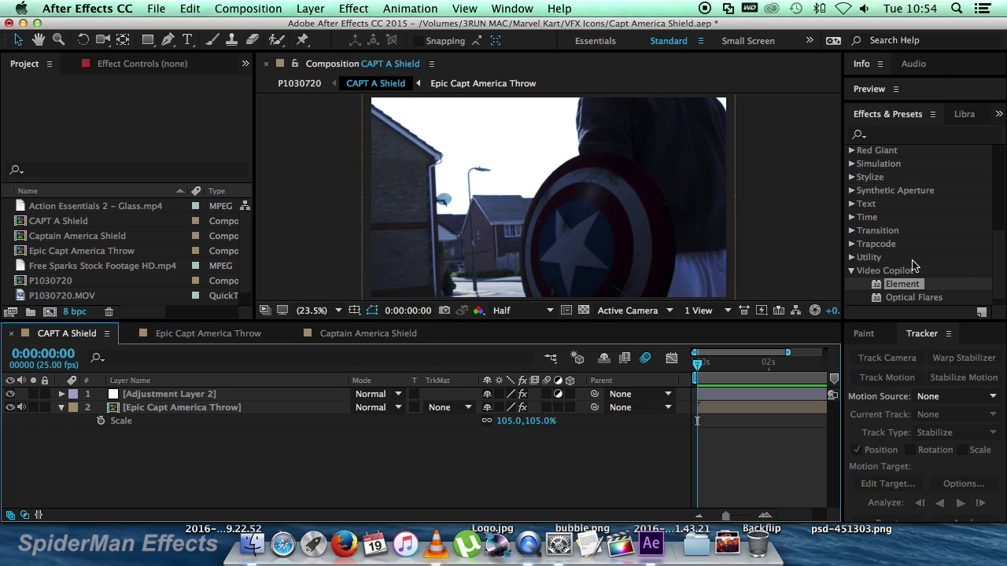
Create a comp-sized black solid named Shield in the Captain America Shield composition.
{"action": "left_click", "coordinate": [368, 333]}
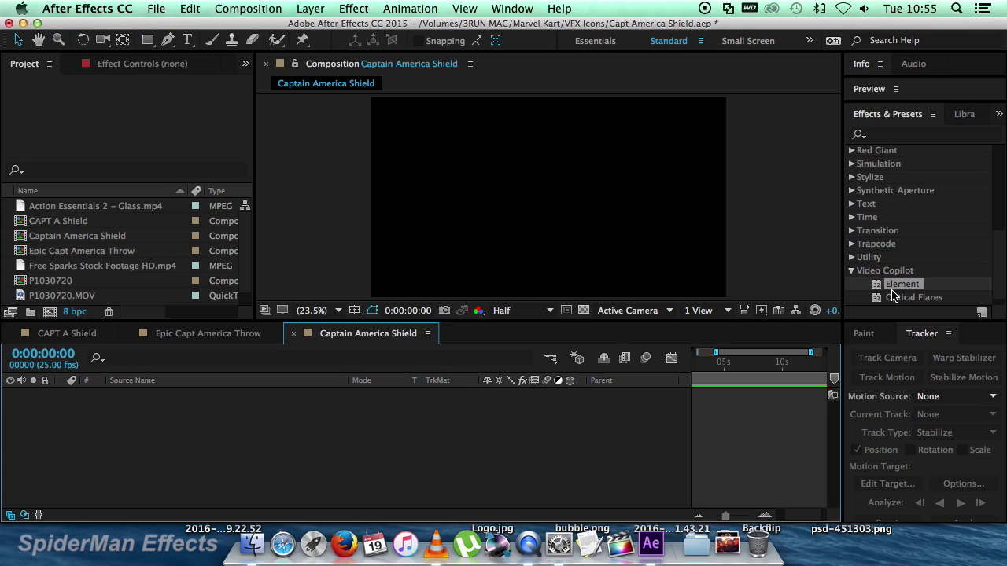
{"action": "left_click", "coordinate": [922, 285]}
{"action": "right_click", "coordinate": [197, 412]}
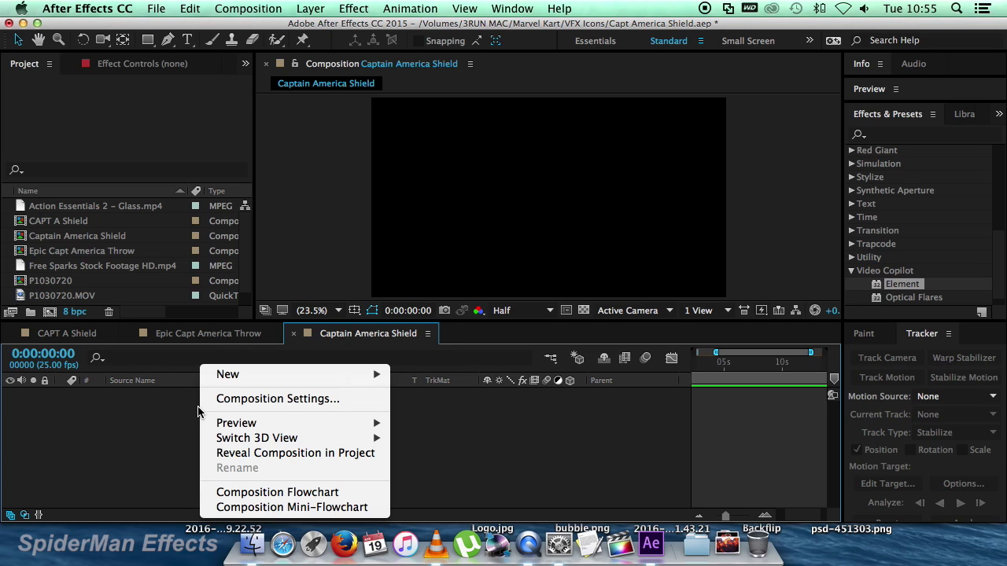
{"action": "mouse_move", "coordinate": [228, 374]}
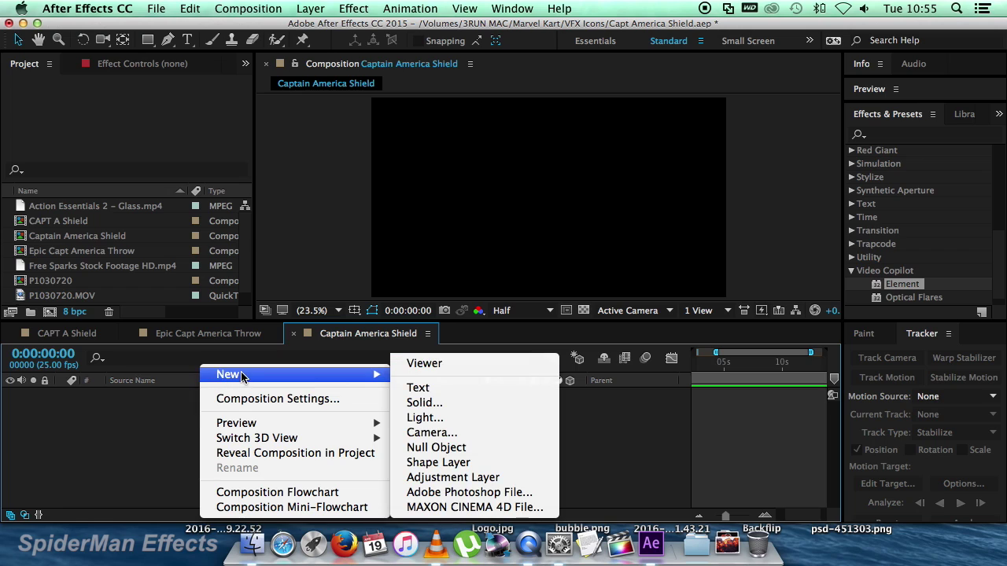
{"action": "left_click", "coordinate": [463, 404]}
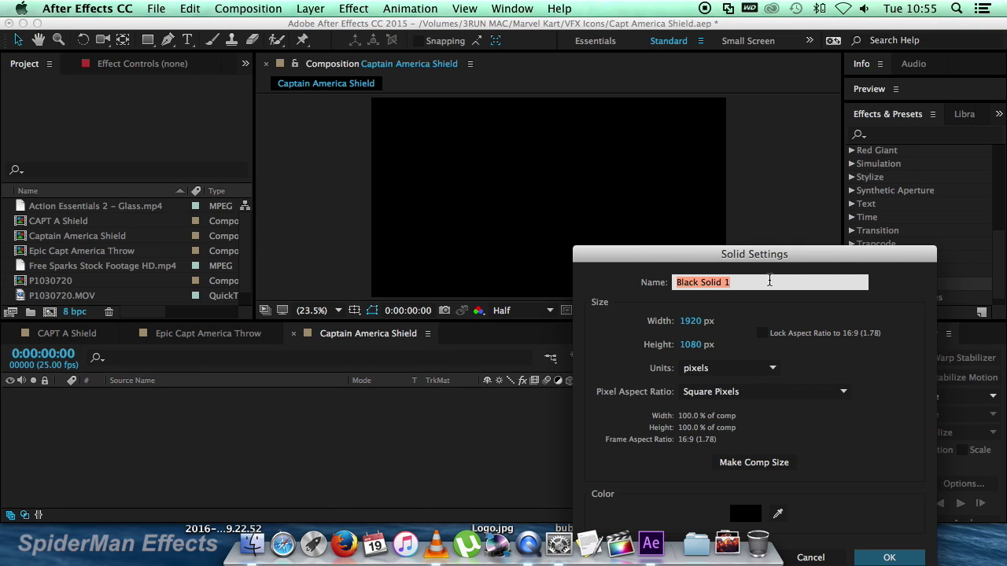
{"action": "left_click", "coordinate": [684, 285]}
{"action": "left_click_drag", "start_coordinate": [635, 258], "coordinate": [385, 194]}
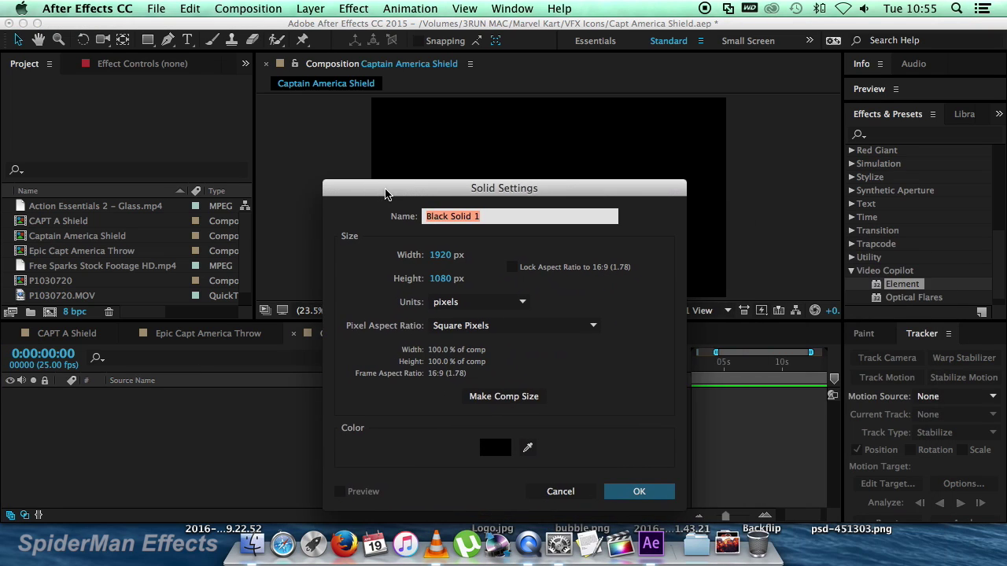
{"action": "type", "text": "Shield"}
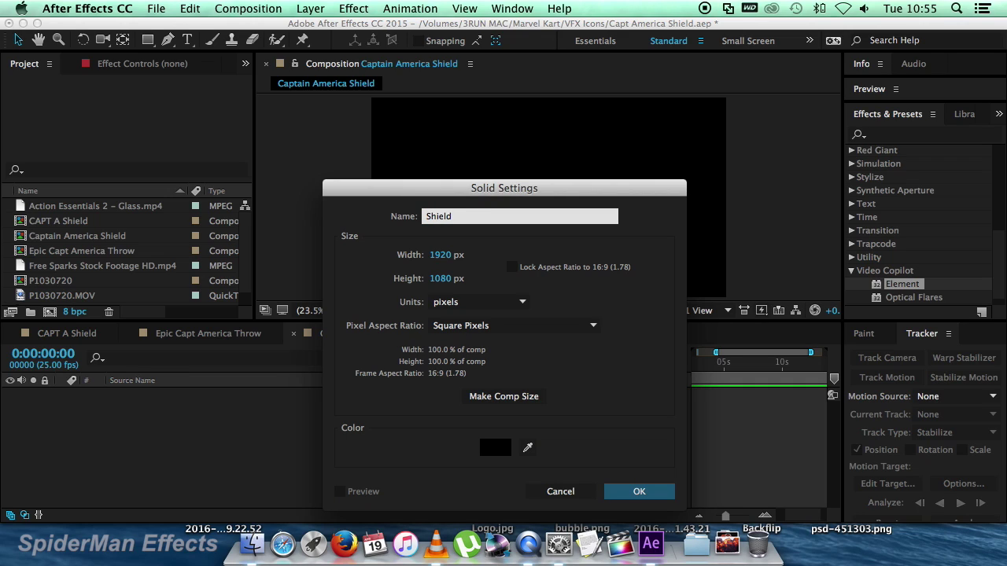
{"action": "left_click", "coordinate": [522, 399]}
{"action": "left_click", "coordinate": [639, 490]}
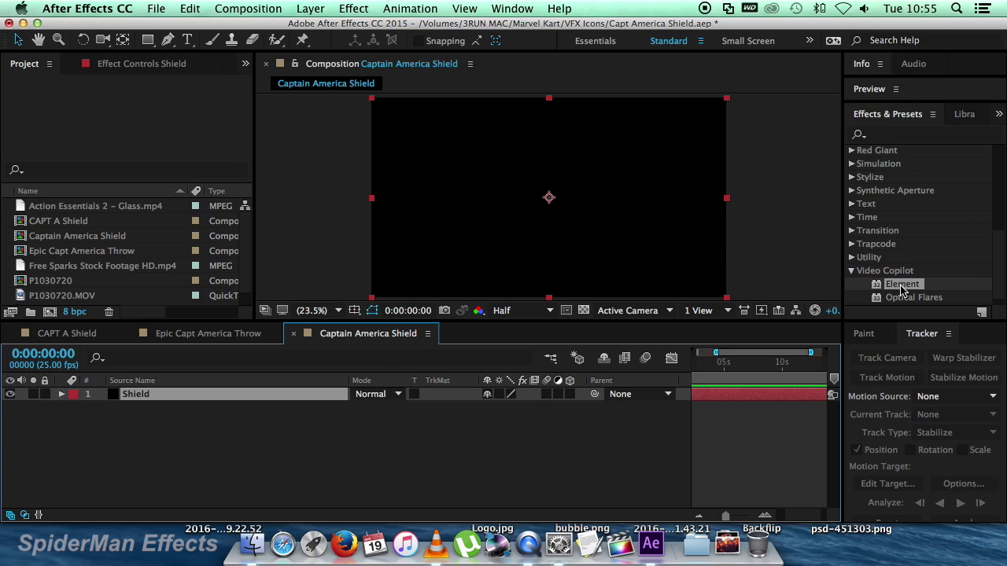
Apply the Element effect to the Shield layer and import shield.obj into its scene setup with the default import preferences.
{"action": "left_click_drag", "start_coordinate": [902, 291], "coordinate": [715, 398]}
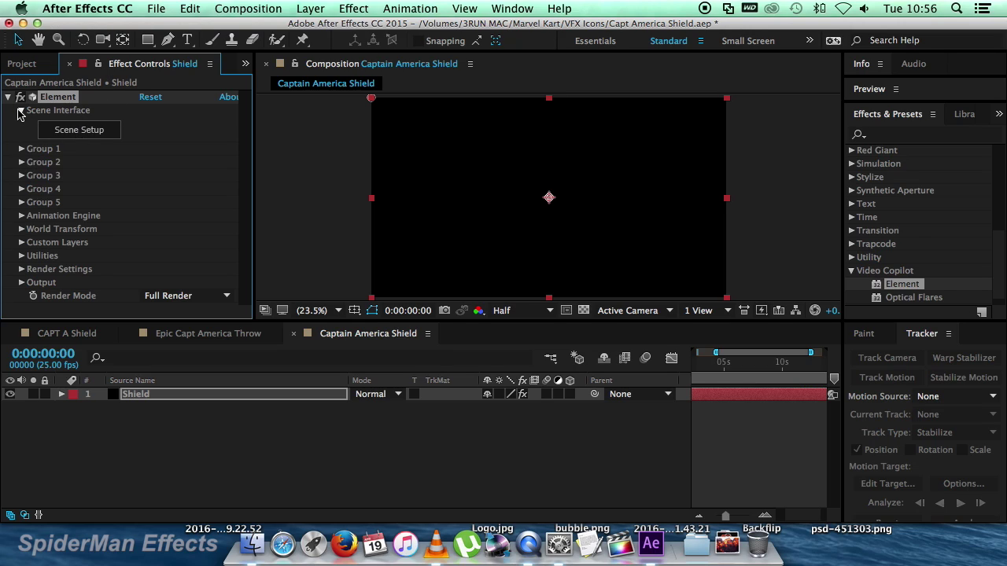
{"action": "left_click", "coordinate": [68, 137]}
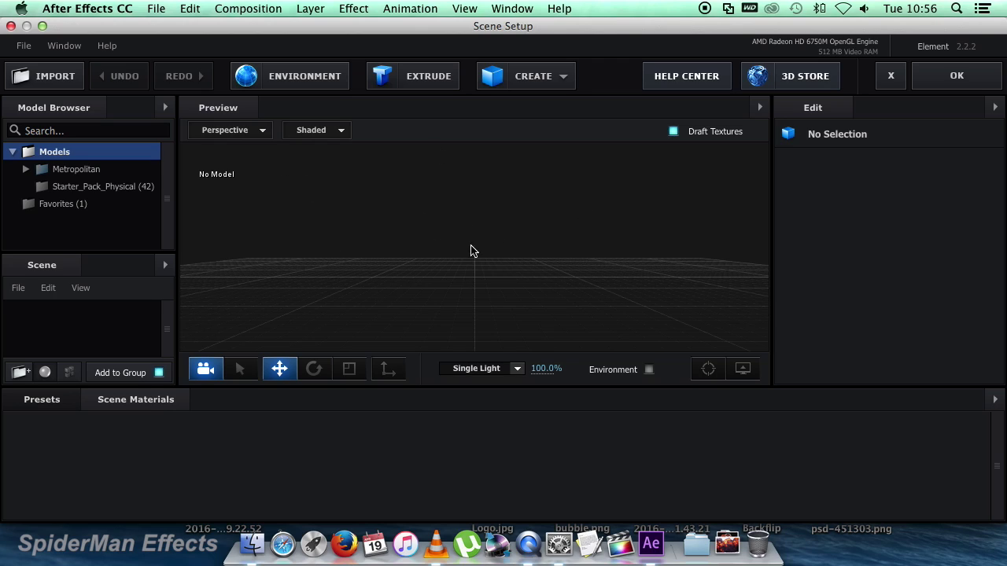
{"action": "left_click", "coordinate": [46, 81]}
{"action": "left_click_drag", "start_coordinate": [465, 27], "coordinate": [555, 32]}
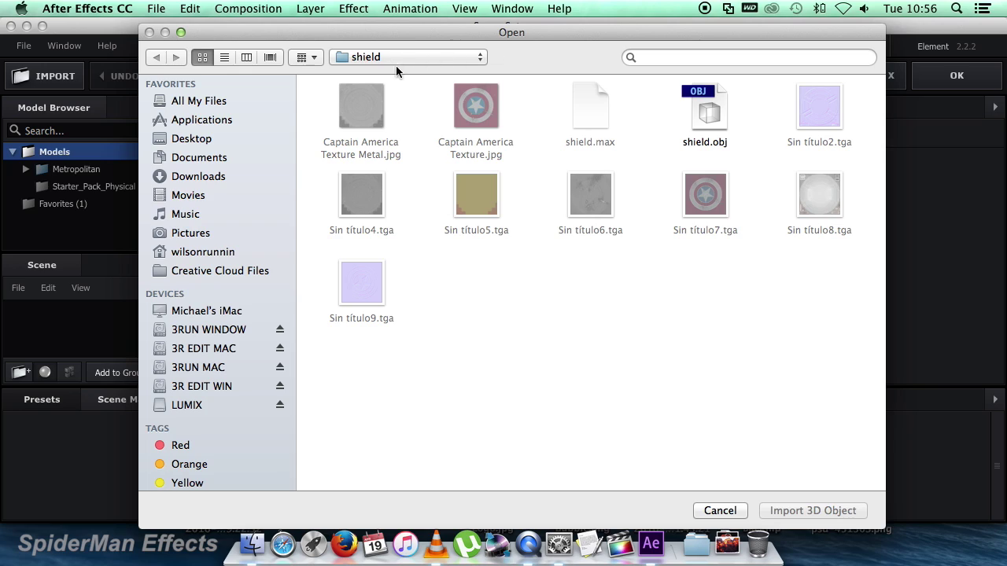
{"action": "left_click", "coordinate": [711, 110]}
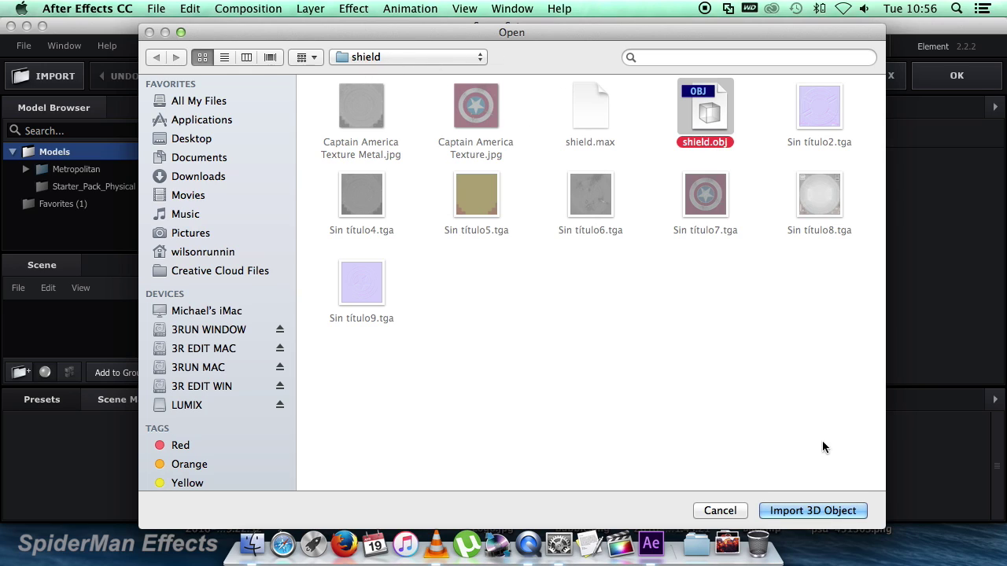
{"action": "left_click", "coordinate": [814, 512]}
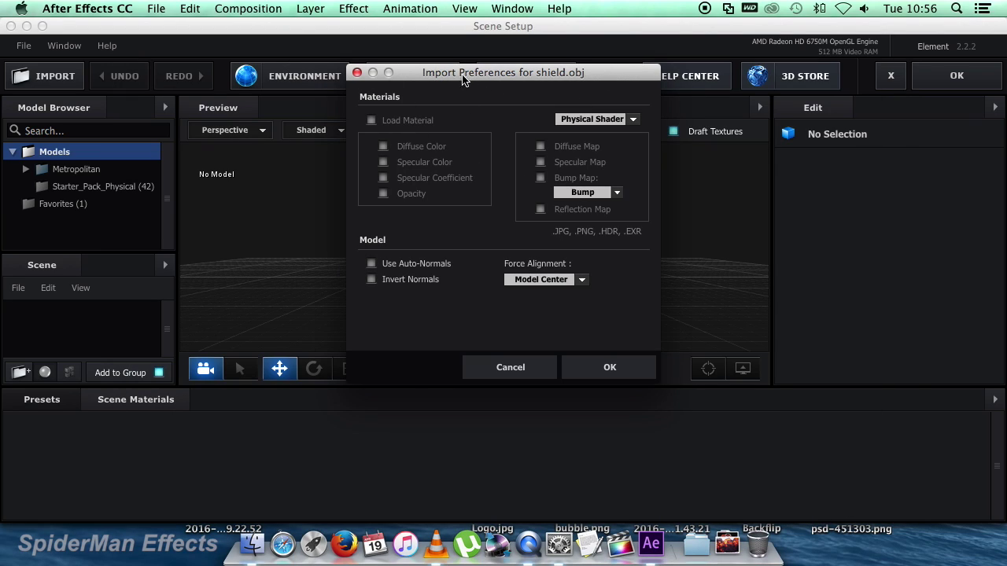
{"action": "left_click", "coordinate": [609, 367]}
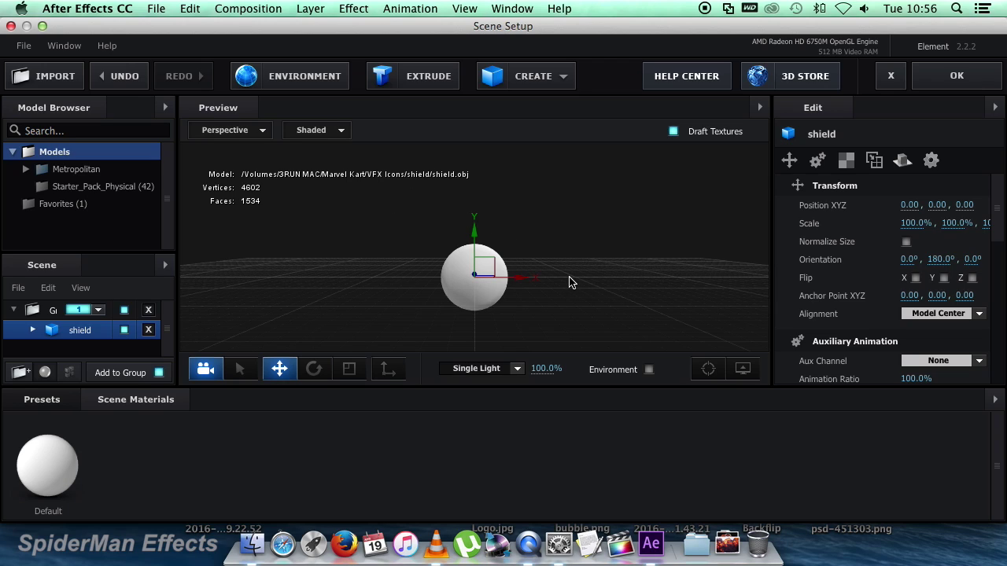
Open the texture settings of the shield model's Default material in the scene.
{"action": "scroll", "coordinate": [571, 280], "scroll_direction": "up", "scroll_amount": 5}
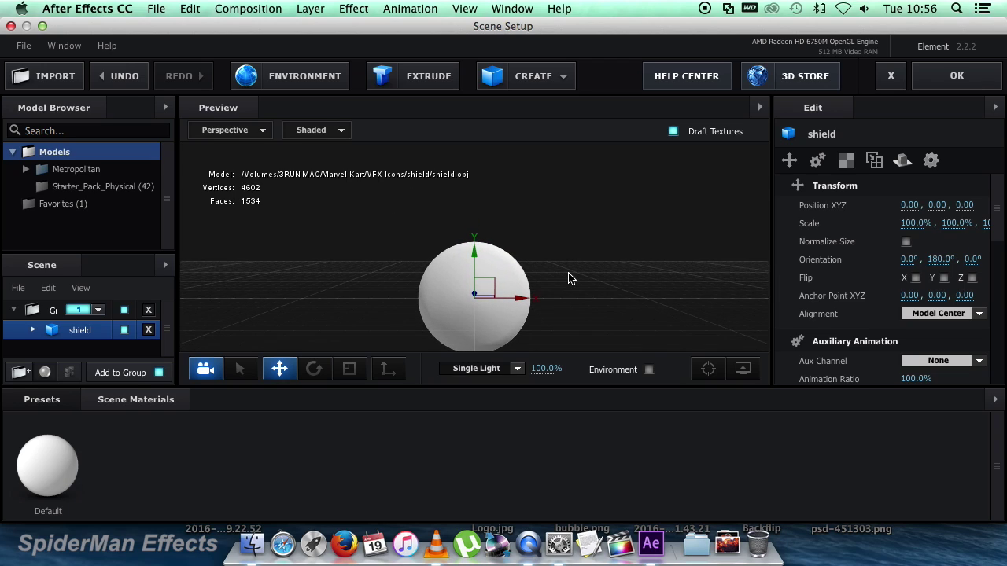
{"action": "left_click_drag", "start_coordinate": [573, 294], "coordinate": [580, 267]}
{"action": "left_click_drag", "start_coordinate": [647, 249], "coordinate": [549, 229]}
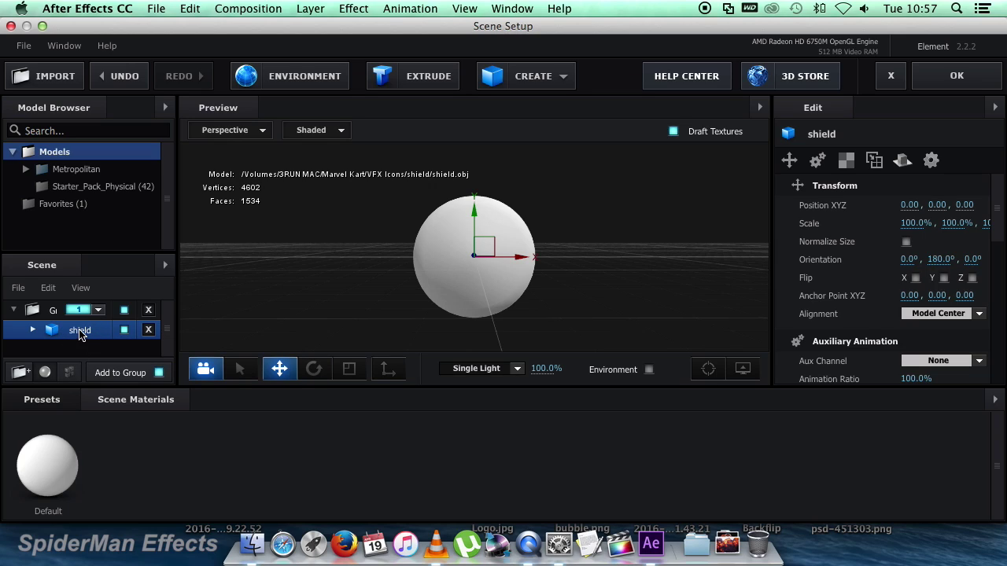
{"action": "left_click", "coordinate": [33, 330]}
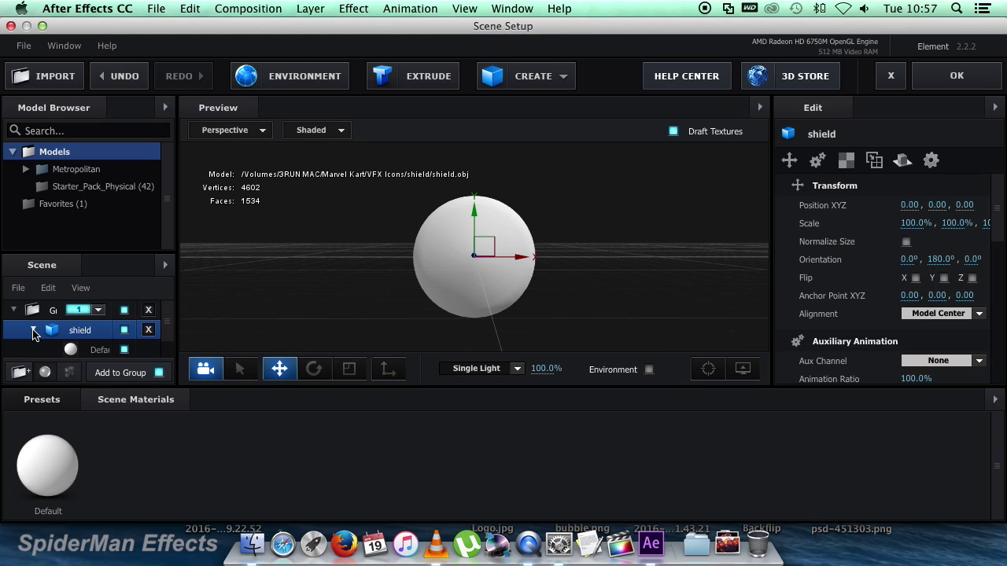
{"action": "left_click", "coordinate": [96, 351]}
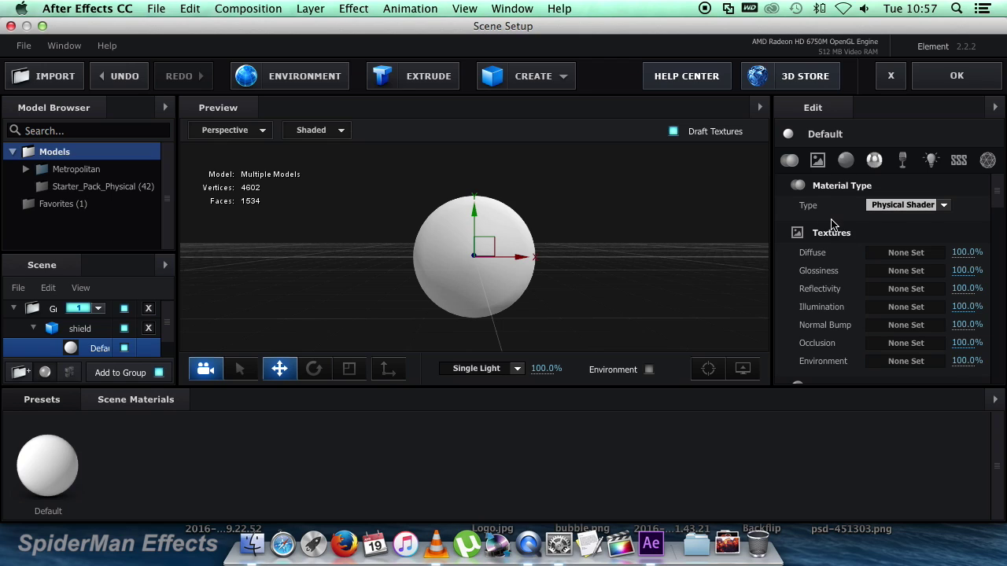
{"action": "left_click", "coordinate": [997, 200]}
{"action": "mouse_move", "coordinate": [997, 201]}
{"action": "left_mouse_down"}
{"action": "mouse_move", "coordinate": [996, 272]}
{"action": "mouse_move", "coordinate": [996, 191]}
{"action": "left_mouse_up"}
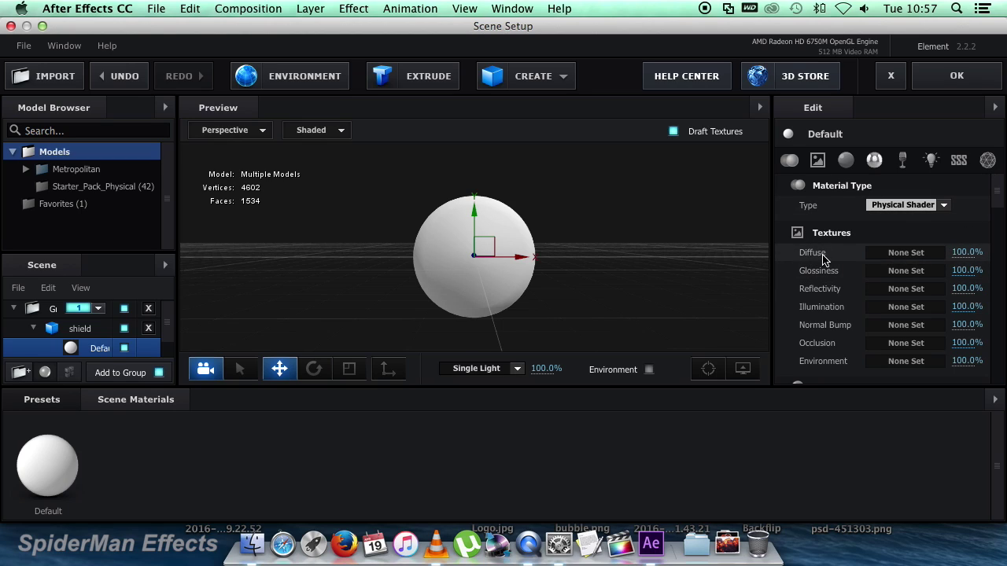
Load "Captain America Texture.jpg" from the shield folder as the Default material's diffuse texture.
{"action": "left_click", "coordinate": [906, 252]}
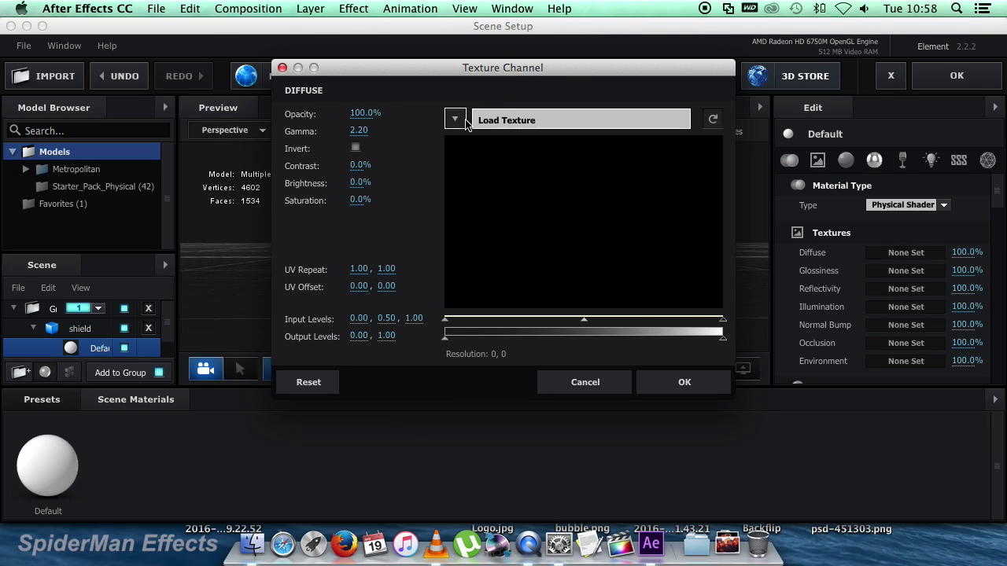
{"action": "left_click", "coordinate": [561, 121]}
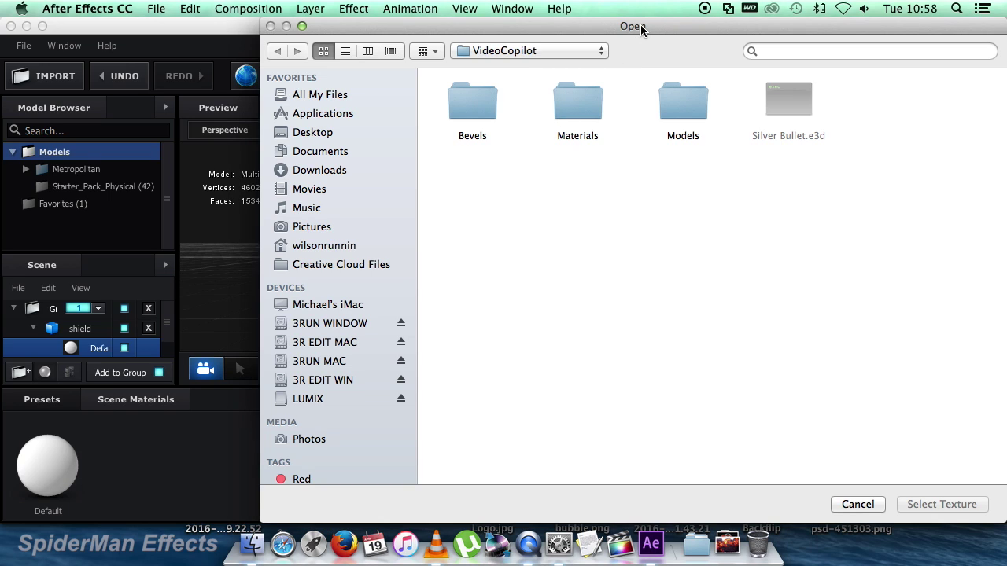
{"action": "left_click_drag", "start_coordinate": [641, 27], "coordinate": [554, 26]}
{"action": "left_click", "coordinate": [432, 51]}
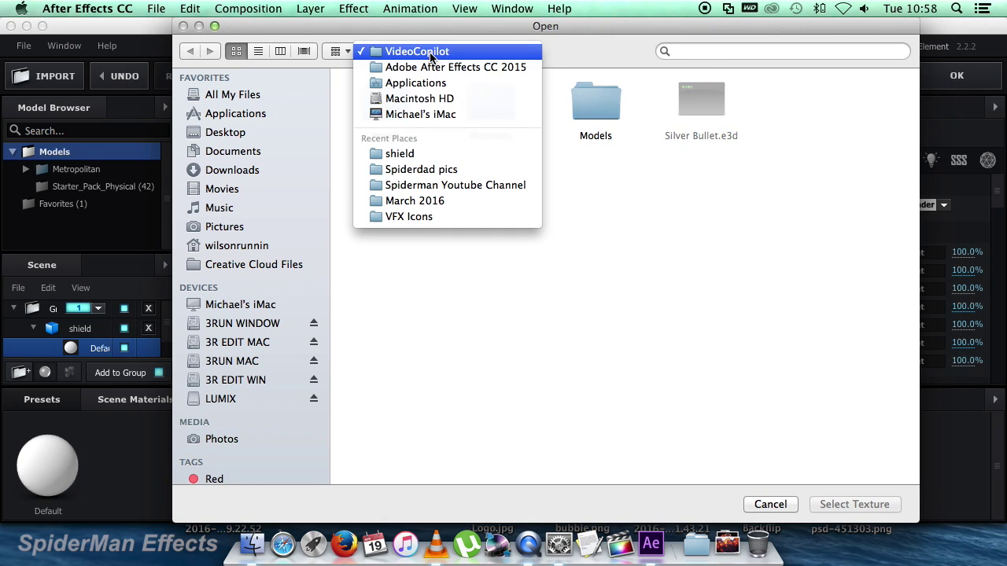
{"action": "left_click", "coordinate": [422, 153]}
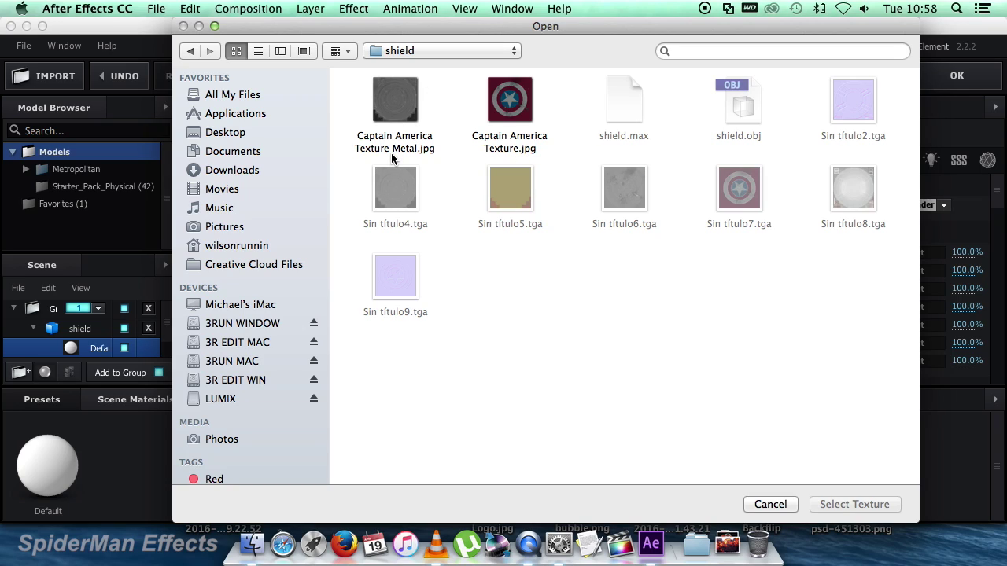
{"action": "left_click", "coordinate": [508, 108]}
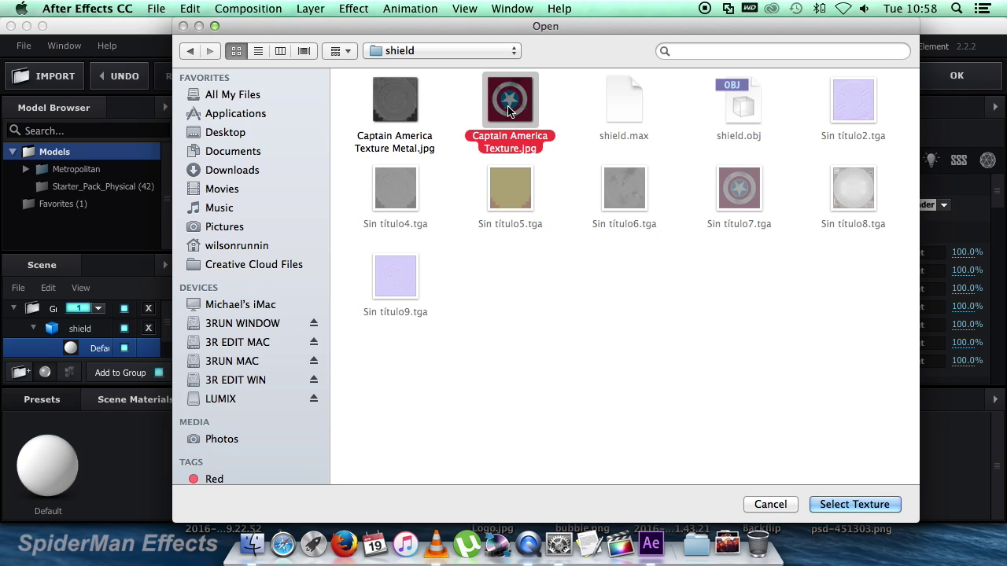
{"action": "left_click", "coordinate": [872, 509]}
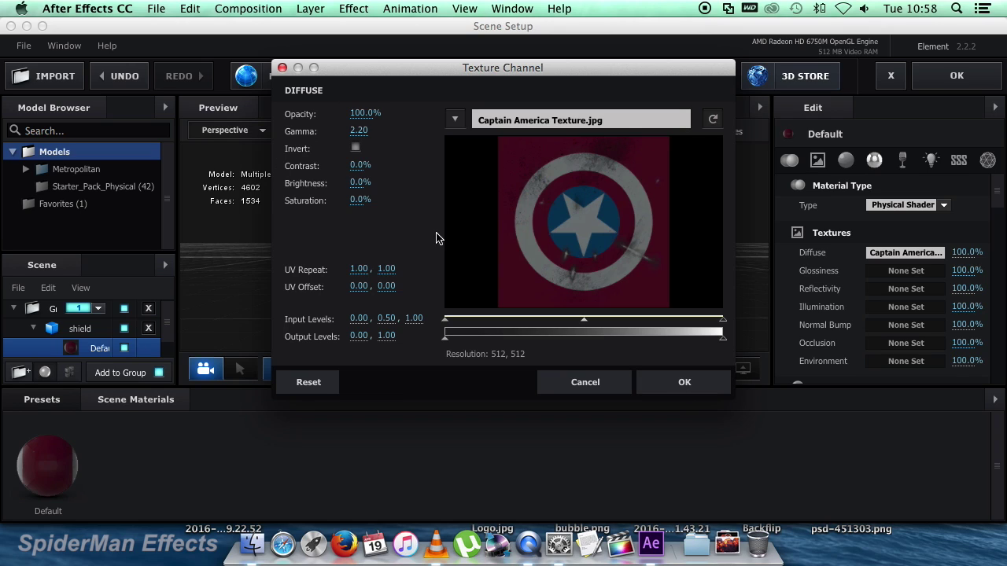
{"action": "left_click", "coordinate": [685, 385]}
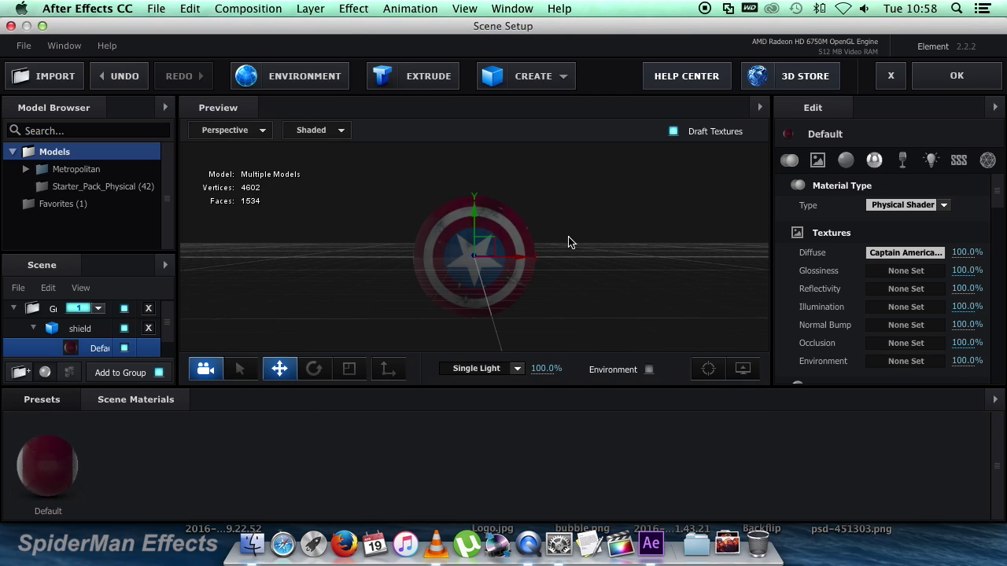
Load "Captain America Texture Metal.jpg" as the Default material's glossiness texture.
{"action": "left_click_drag", "start_coordinate": [573, 253], "coordinate": [666, 246]}
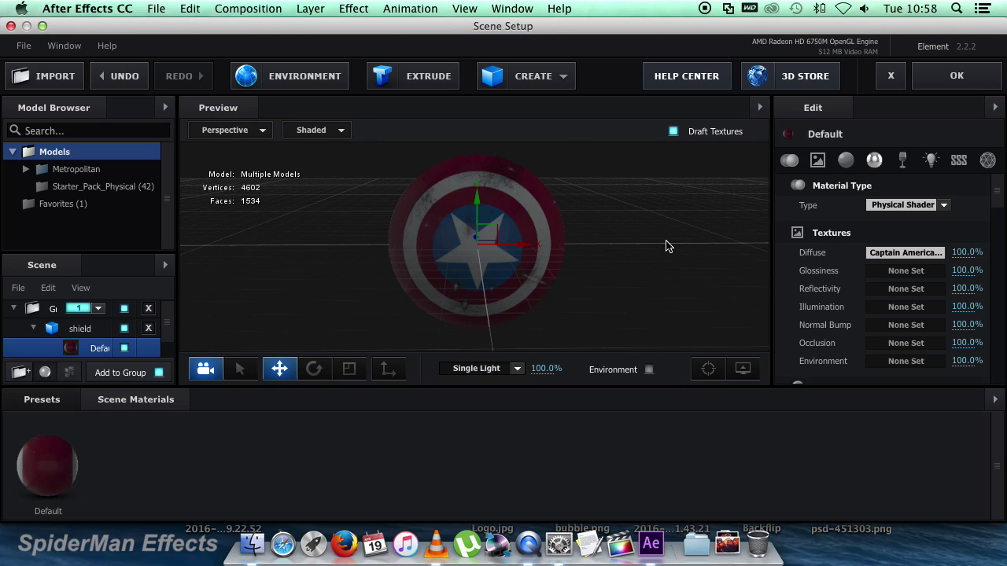
{"action": "mouse_move", "coordinate": [996, 193]}
{"action": "left_mouse_down"}
{"action": "mouse_move", "coordinate": [994, 252]}
{"action": "mouse_move", "coordinate": [991, 188]}
{"action": "left_mouse_up"}
{"action": "left_click_drag", "start_coordinate": [635, 260], "coordinate": [603, 247]}
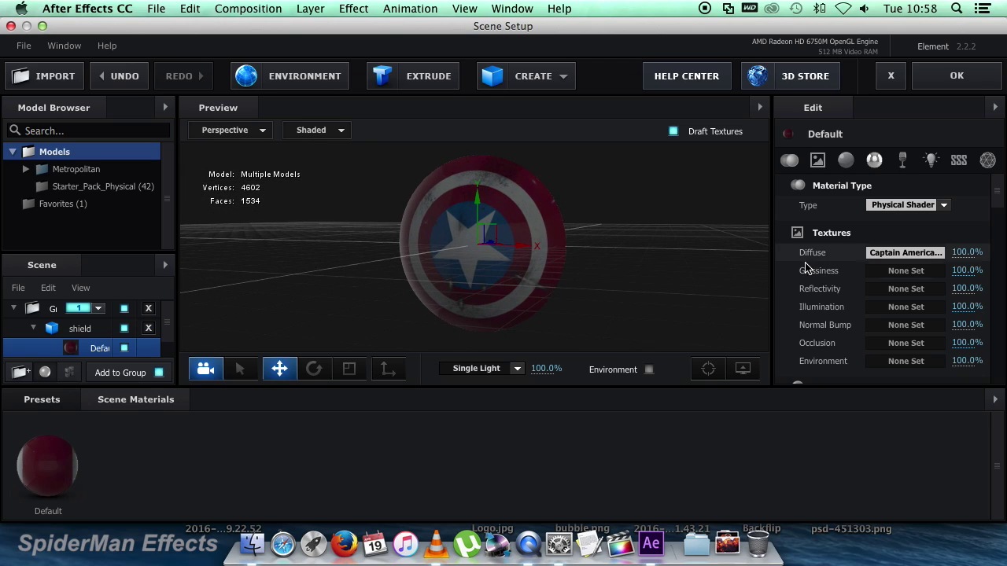
{"action": "left_click", "coordinate": [906, 271]}
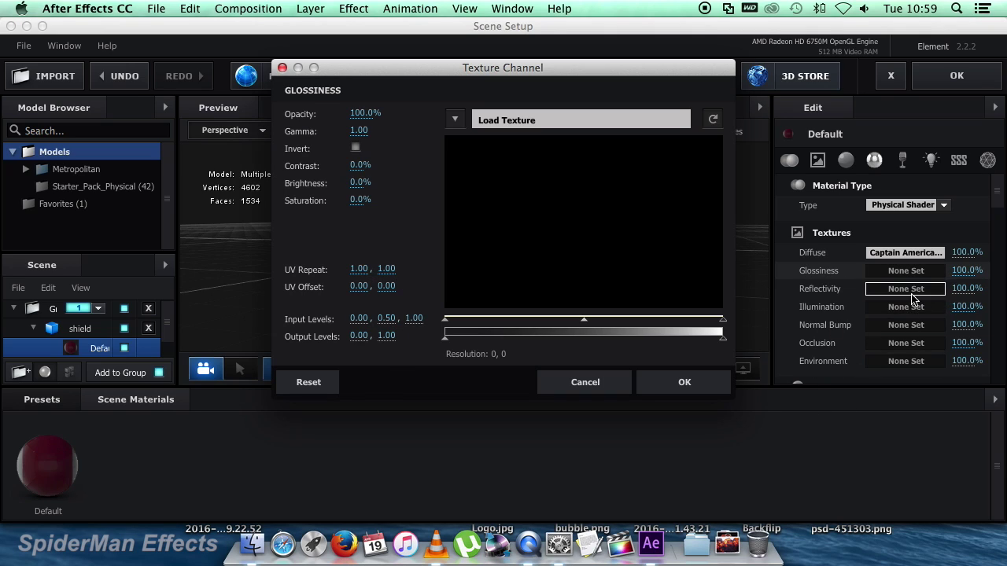
{"action": "left_click", "coordinate": [549, 120]}
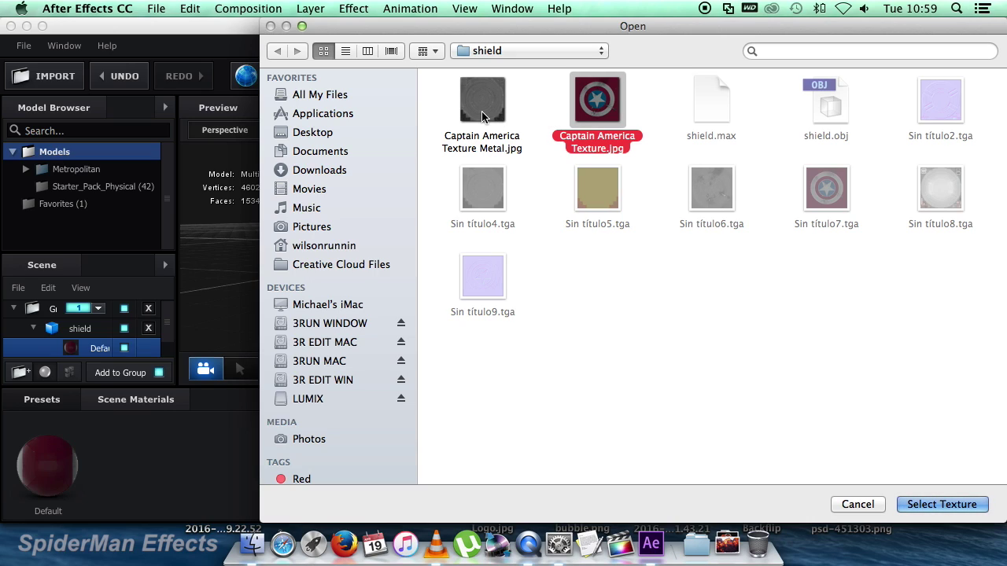
{"action": "left_click", "coordinate": [483, 116]}
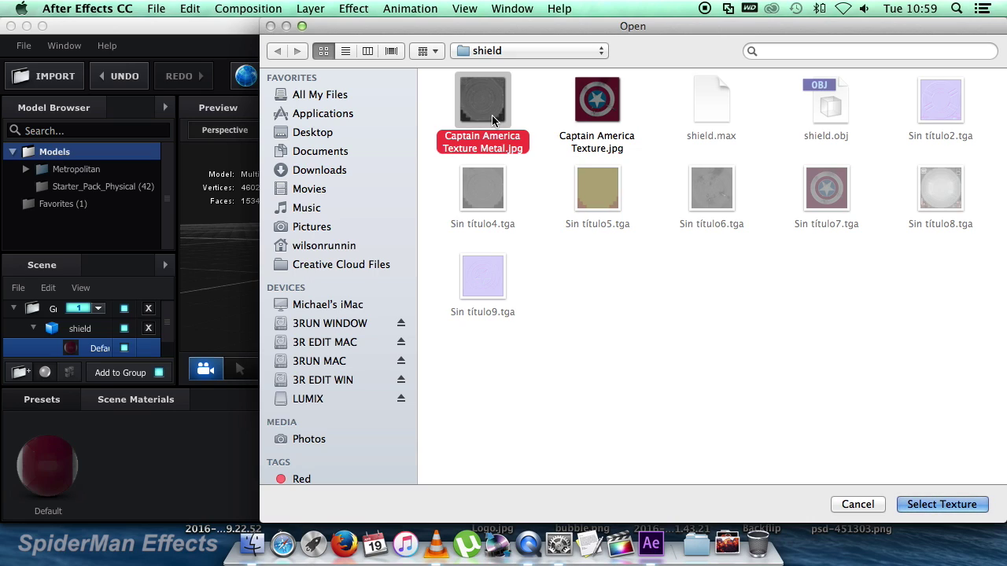
{"action": "left_click", "coordinate": [938, 505]}
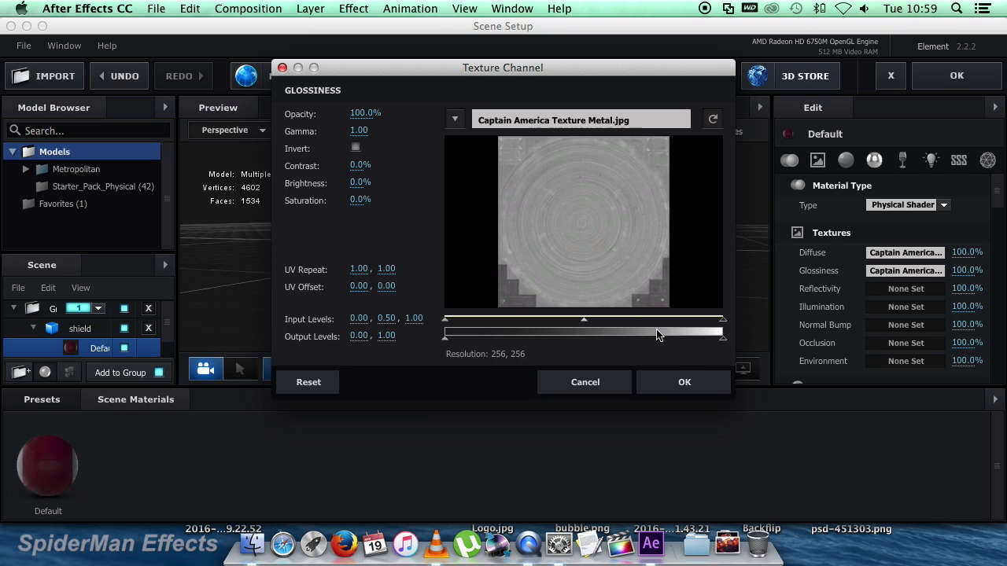
{"action": "left_click", "coordinate": [684, 381]}
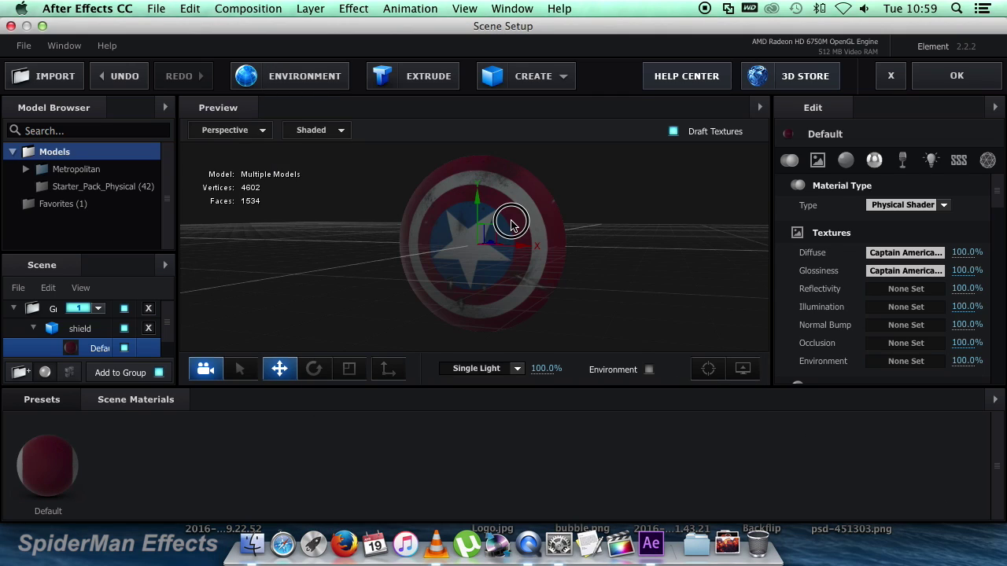
Turn the textured shield to face the front in the scene preview and apply the Element scene setup.
{"action": "left_click_drag", "start_coordinate": [512, 220], "coordinate": [541, 238]}
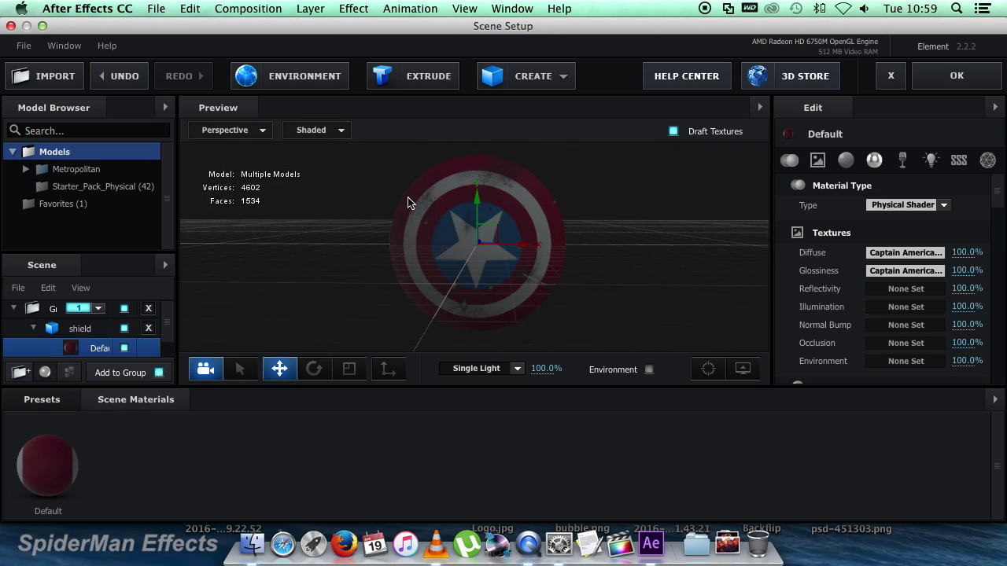
{"action": "left_click", "coordinate": [954, 78]}
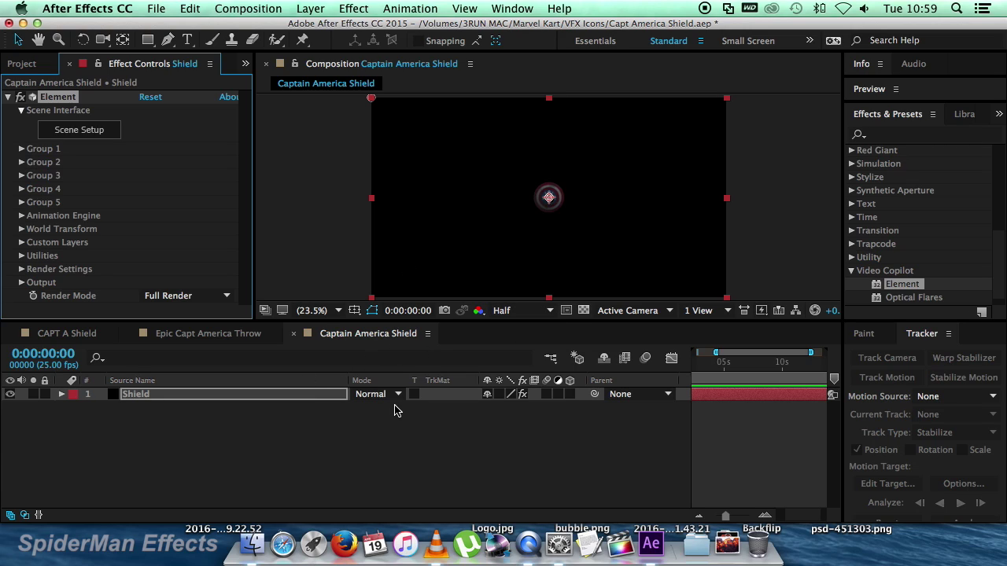
Add a new camera layer to the Captain America Shield composition with the offered camera settings.
{"action": "right_click", "coordinate": [162, 438]}
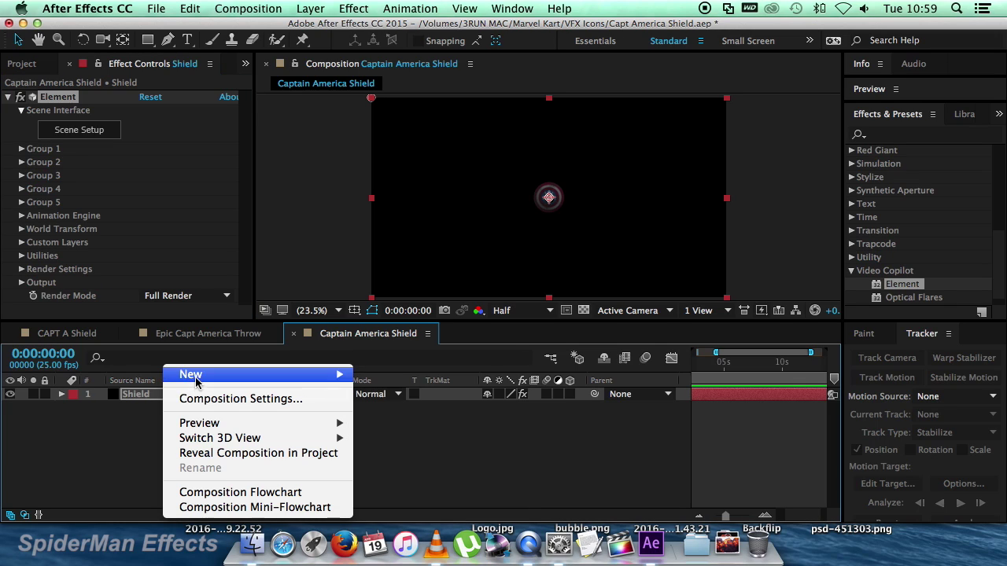
{"action": "mouse_move", "coordinate": [212, 375]}
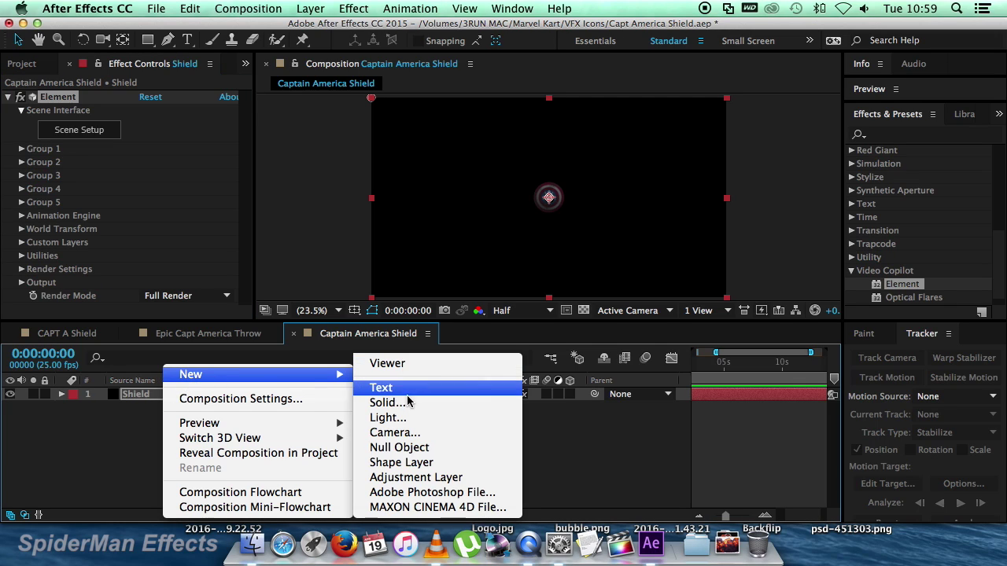
{"action": "left_click", "coordinate": [402, 435]}
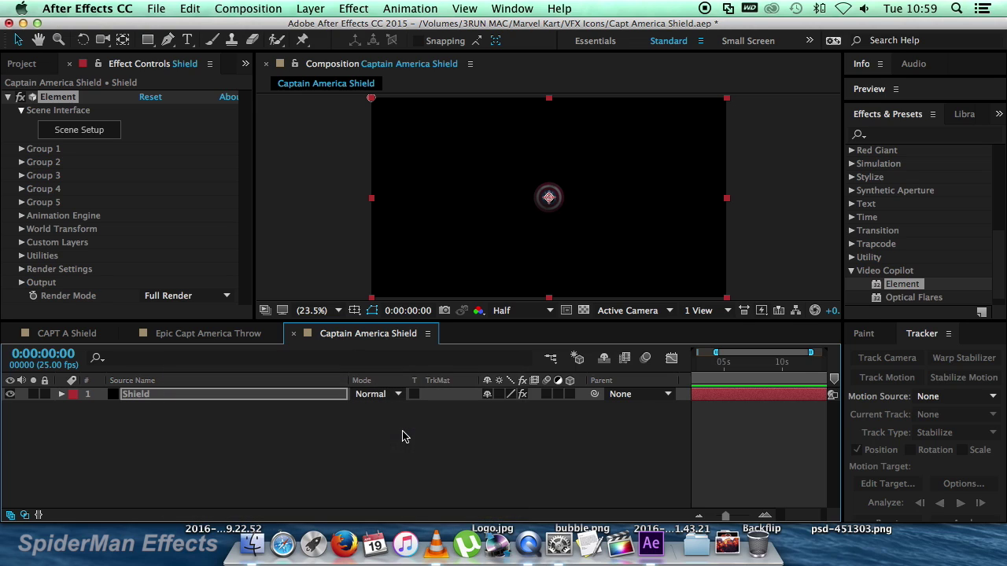
{"action": "left_click_drag", "start_coordinate": [759, 224], "coordinate": [539, 110]}
{"action": "left_click", "coordinate": [772, 473]}
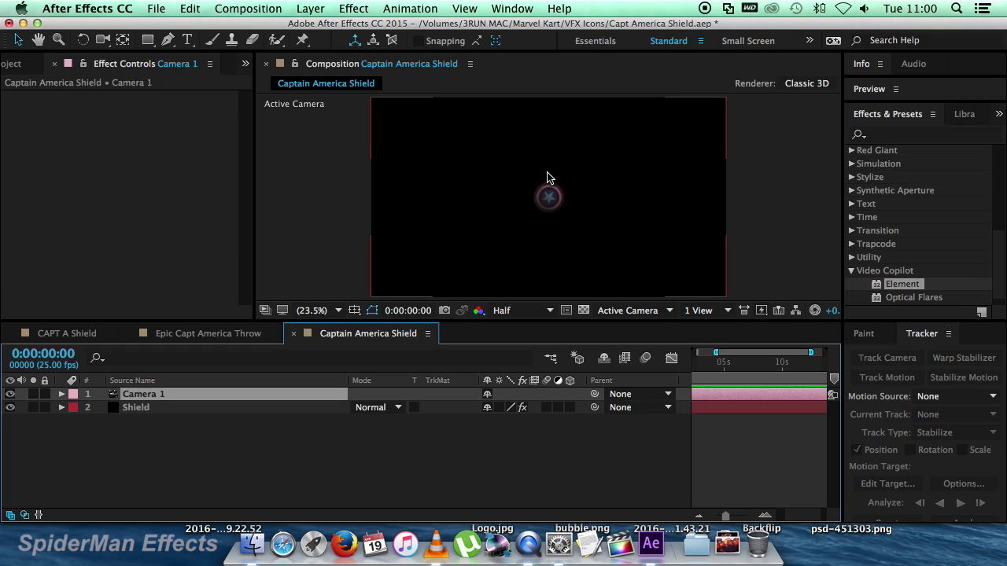
Move the camera closer until the shield fills much of the frame and orbit it to show the shield at an angle.
{"action": "key", "text": "c"}
{"action": "left_click_drag", "start_coordinate": [551, 198], "coordinate": [562, 121]}
{"action": "left_click_drag", "start_coordinate": [585, 238], "coordinate": [566, 120]}
{"action": "left_click_drag", "start_coordinate": [611, 234], "coordinate": [610, 196]}
{"action": "key", "text": "c"}
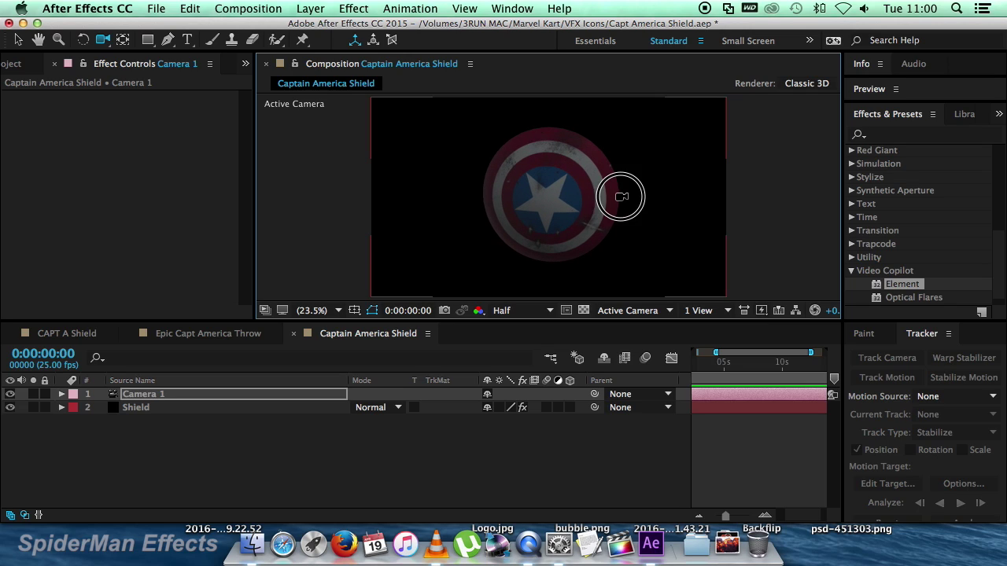
{"action": "left_click_drag", "start_coordinate": [522, 200], "coordinate": [585, 194]}
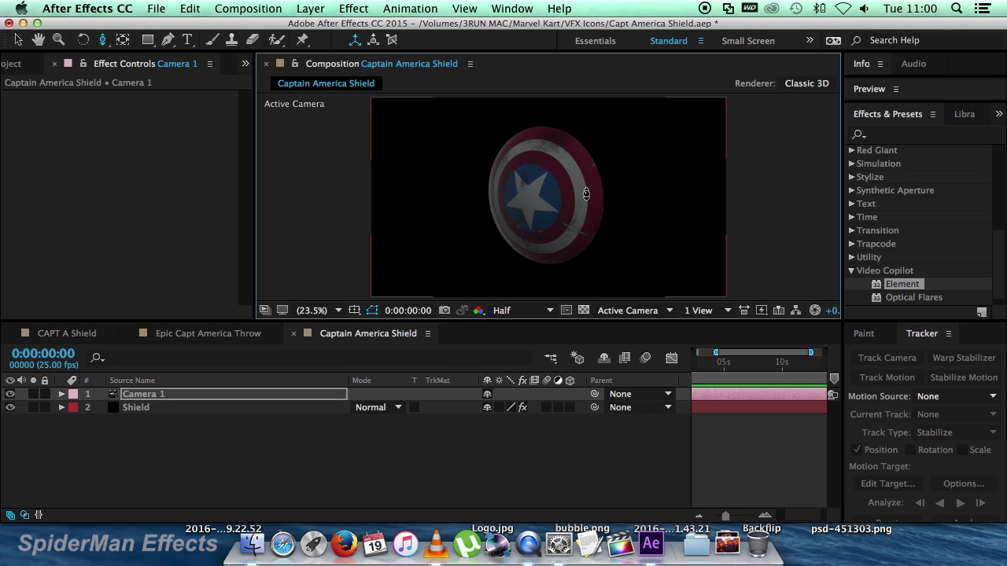
Look over the existing shield throw compositions and go back to the Captain America Shield composition.
{"action": "left_click", "coordinate": [76, 335]}
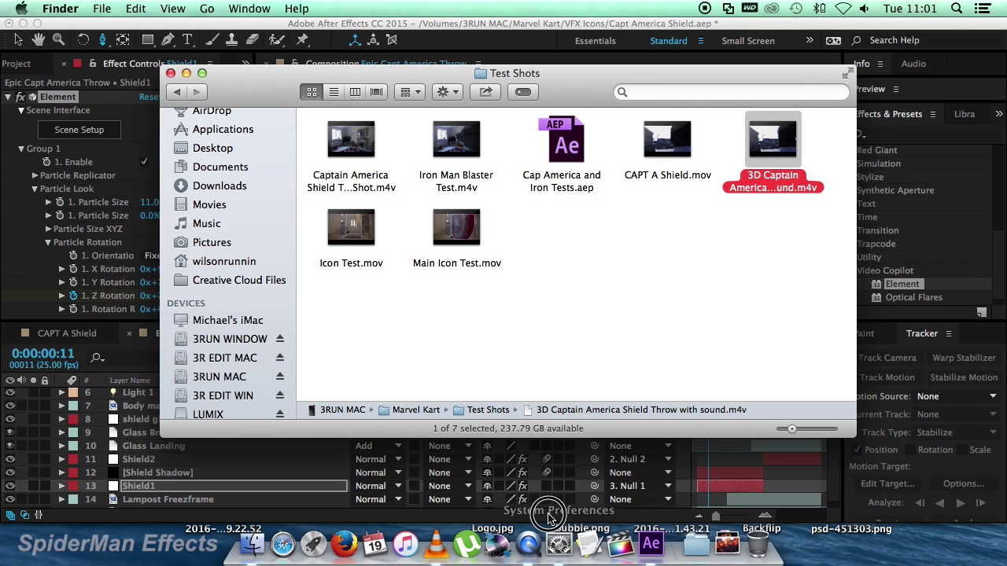
{"action": "left_click", "coordinate": [94, 360]}
{"action": "left_click", "coordinate": [393, 334]}
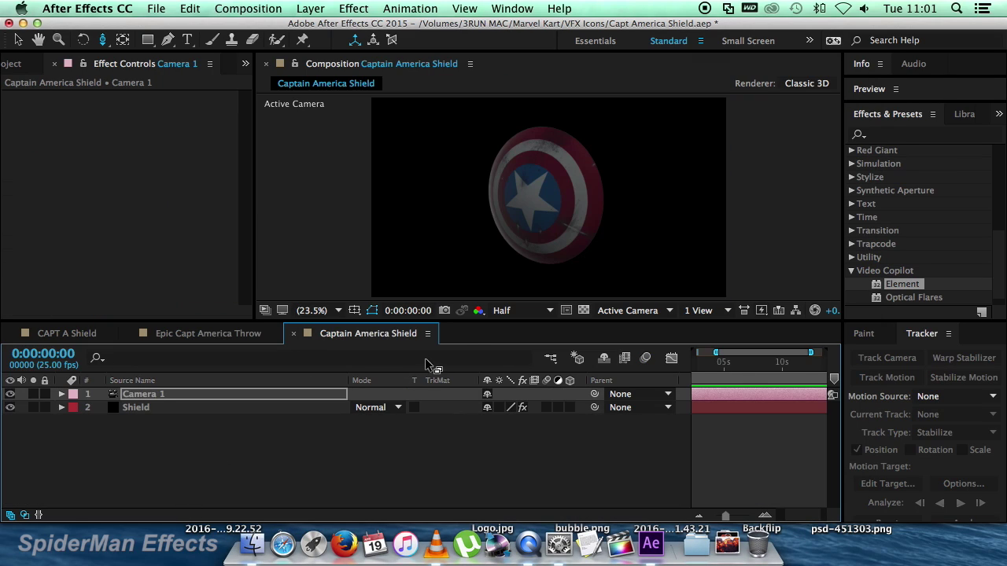
Add an adjustment layer above the camera and Shield layers in the Captain America Shield composition.
{"action": "right_click", "coordinate": [234, 456]}
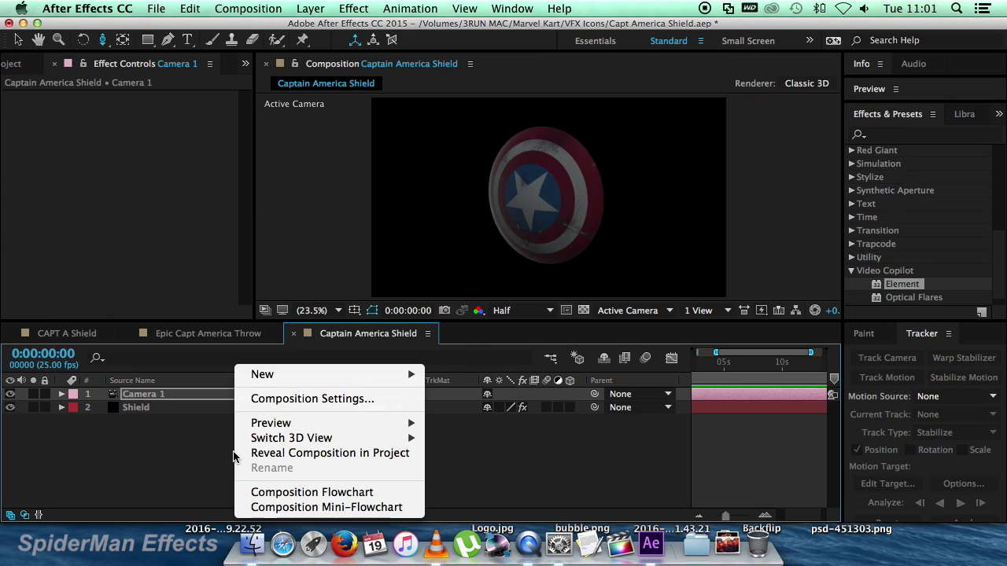
{"action": "mouse_move", "coordinate": [291, 374]}
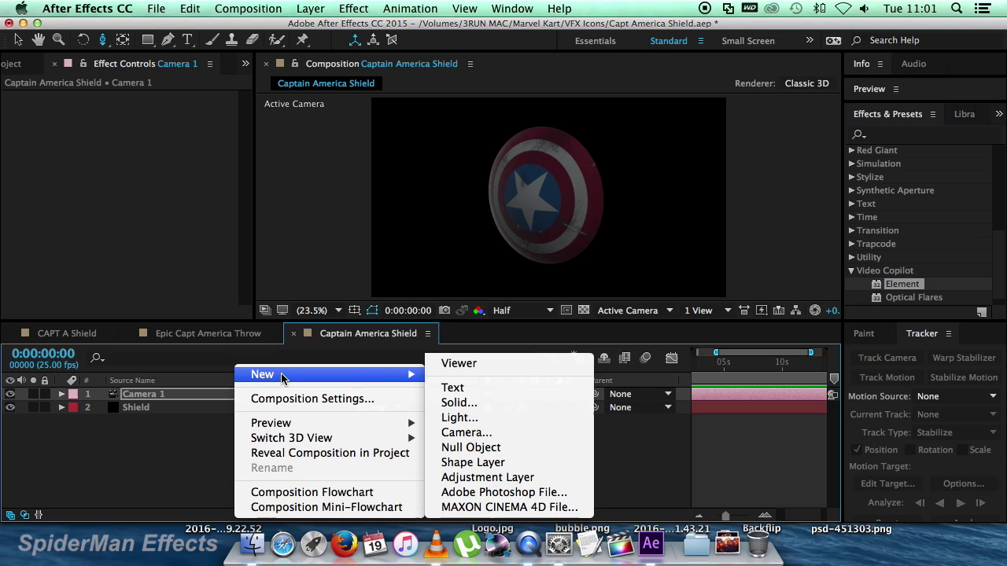
{"action": "mouse_move", "coordinate": [351, 375]}
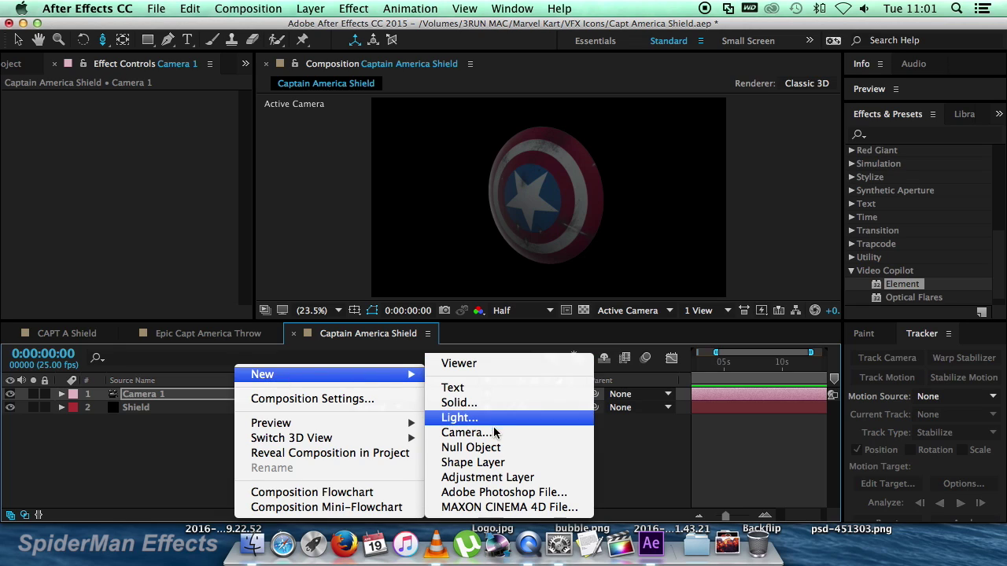
{"action": "left_click", "coordinate": [494, 479]}
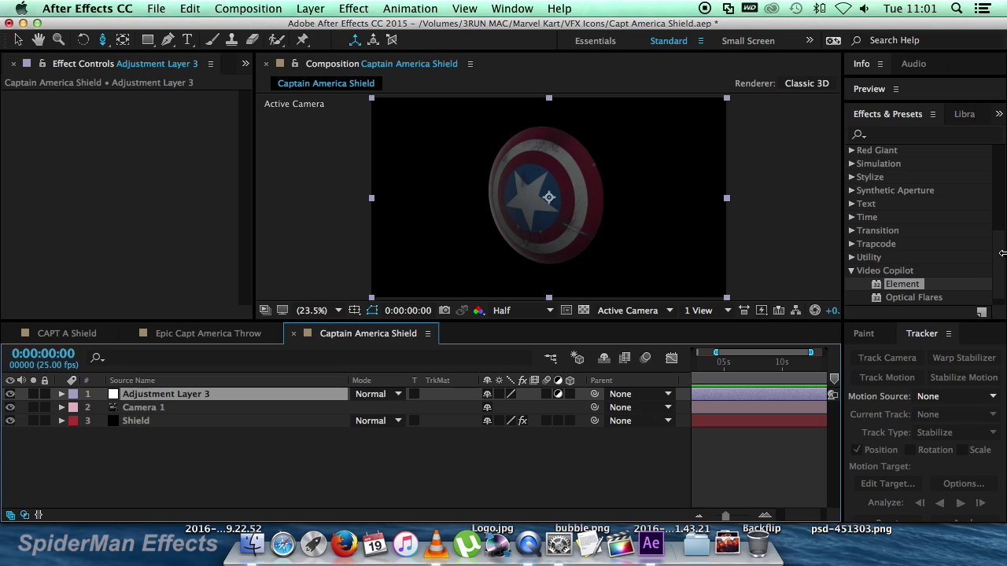
Apply the Curves effect from the Color Correction category to the new adjustment layer.
{"action": "left_click_drag", "start_coordinate": [1000, 250], "coordinate": [1000, 179]}
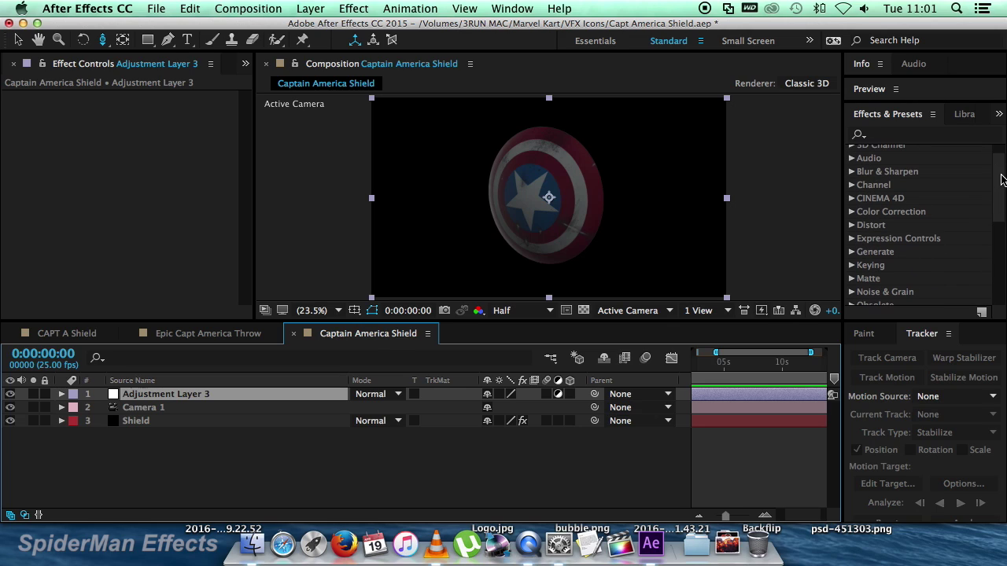
{"action": "left_click", "coordinate": [852, 213]}
{"action": "scroll", "coordinate": [910, 272], "scroll_direction": "down", "scroll_amount": 5}
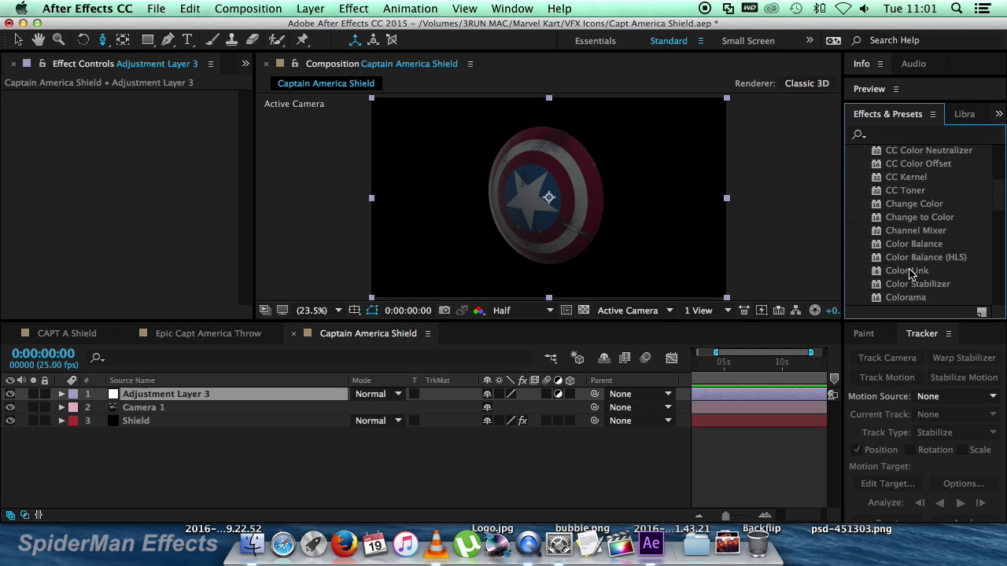
{"action": "scroll", "coordinate": [910, 272], "scroll_direction": "down", "scroll_amount": 3}
{"action": "left_click", "coordinate": [899, 228]}
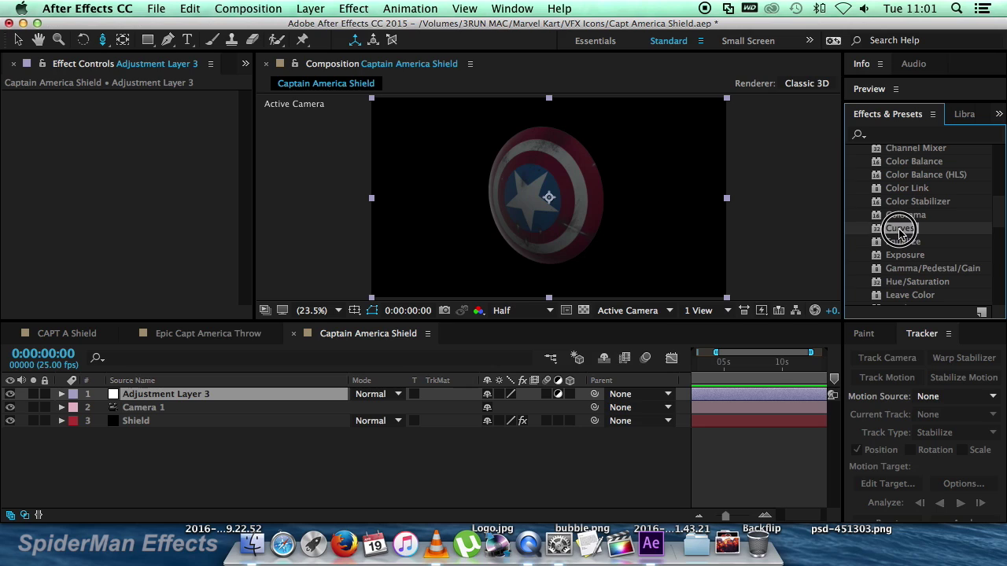
{"action": "left_click_drag", "start_coordinate": [899, 228], "coordinate": [165, 394]}
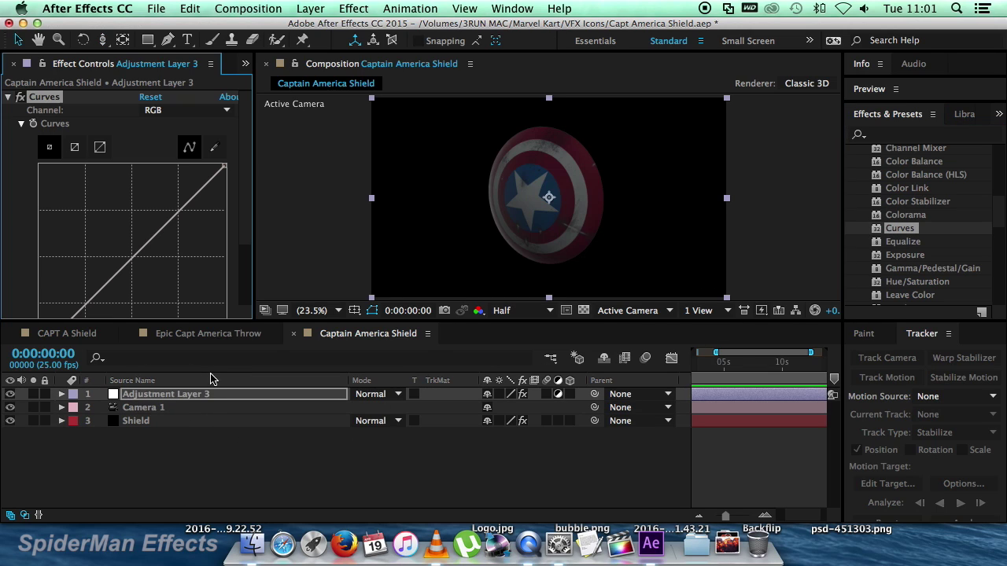
Shape the RGB curve into a slight S by lowering the darker tones and raising the brighter ones.
{"action": "scroll", "coordinate": [126, 244], "scroll_direction": "down", "scroll_amount": 5}
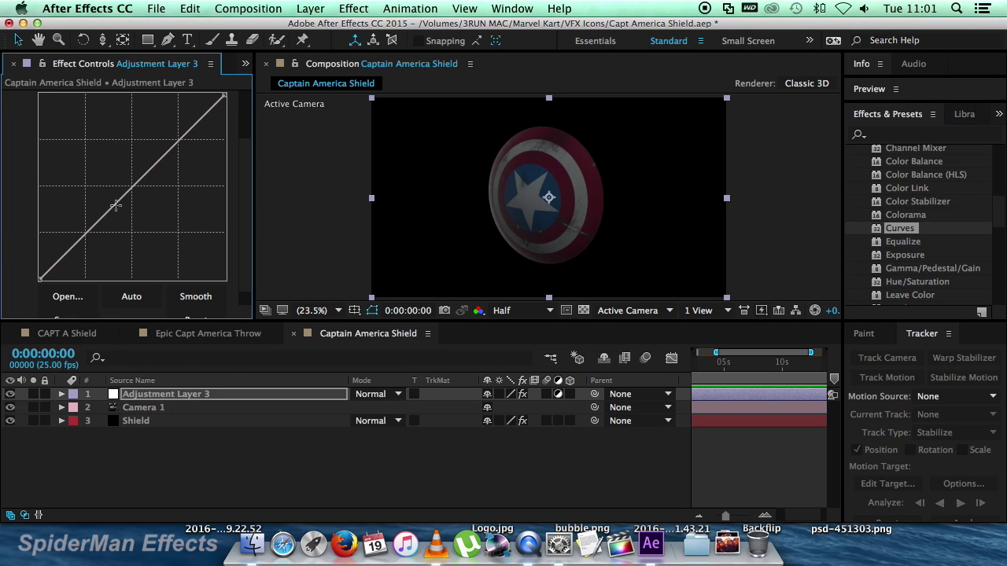
{"action": "mouse_move", "coordinate": [115, 205]}
{"action": "left_mouse_down"}
{"action": "mouse_move", "coordinate": [111, 214]}
{"action": "mouse_move", "coordinate": [119, 216]}
{"action": "left_mouse_up"}
{"action": "left_click_drag", "start_coordinate": [168, 173], "coordinate": [156, 162]}
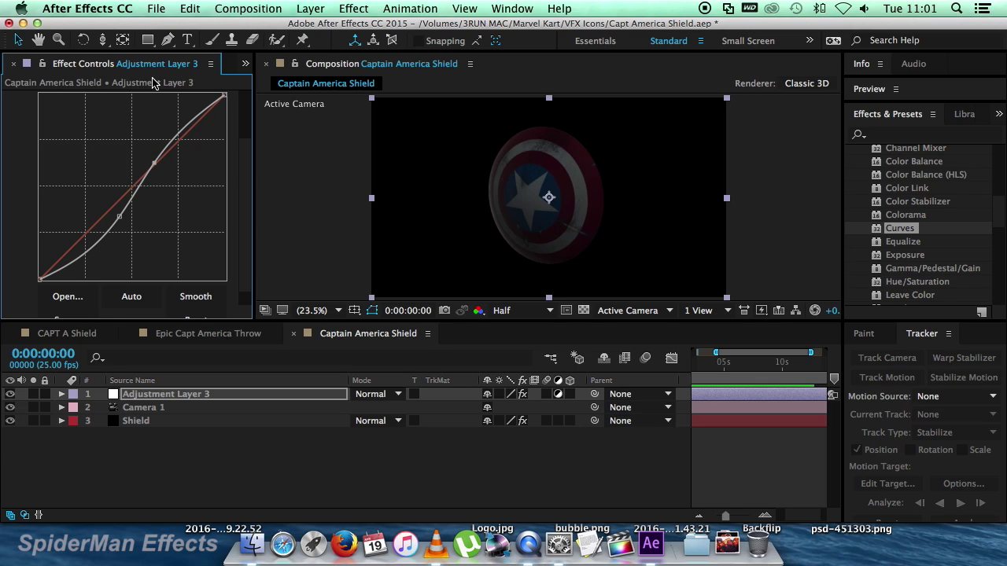
Switch the Curves channel to Blue and raise the middle of its curve slightly for a bluish tint.
{"action": "left_click_drag", "start_coordinate": [242, 152], "coordinate": [244, 84]}
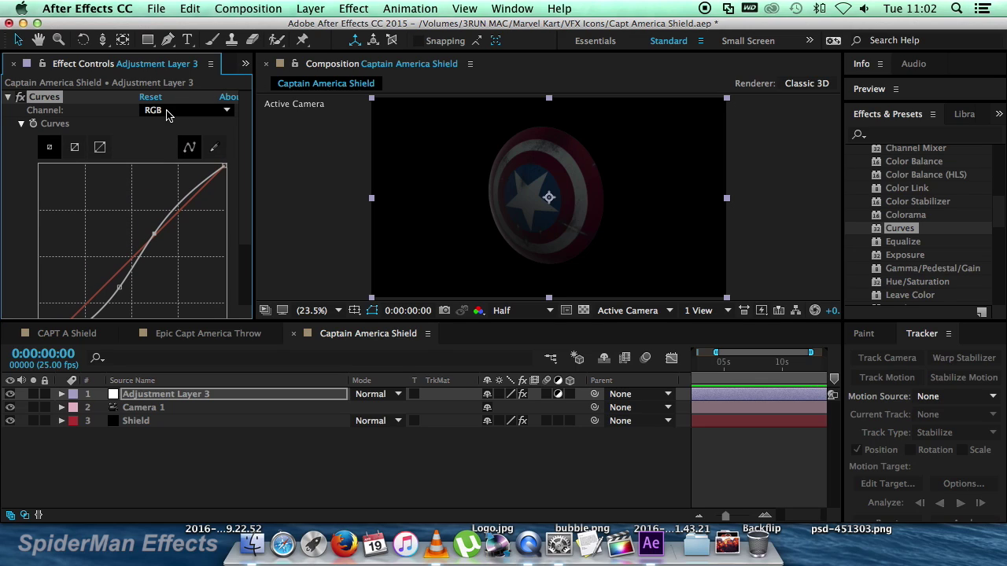
{"action": "left_click", "coordinate": [166, 111]}
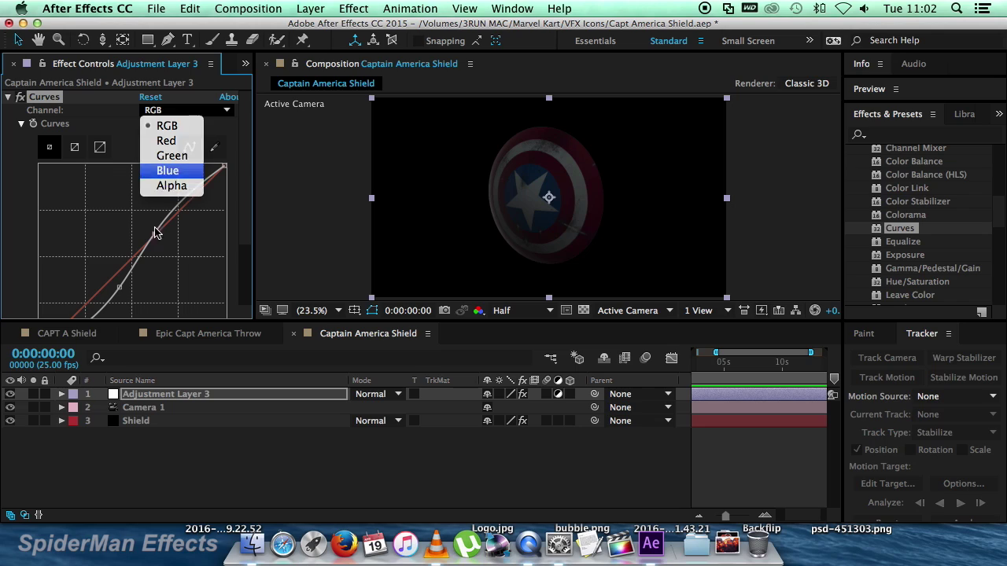
{"action": "left_click", "coordinate": [167, 171]}
{"action": "left_click_drag", "start_coordinate": [138, 253], "coordinate": [128, 244]}
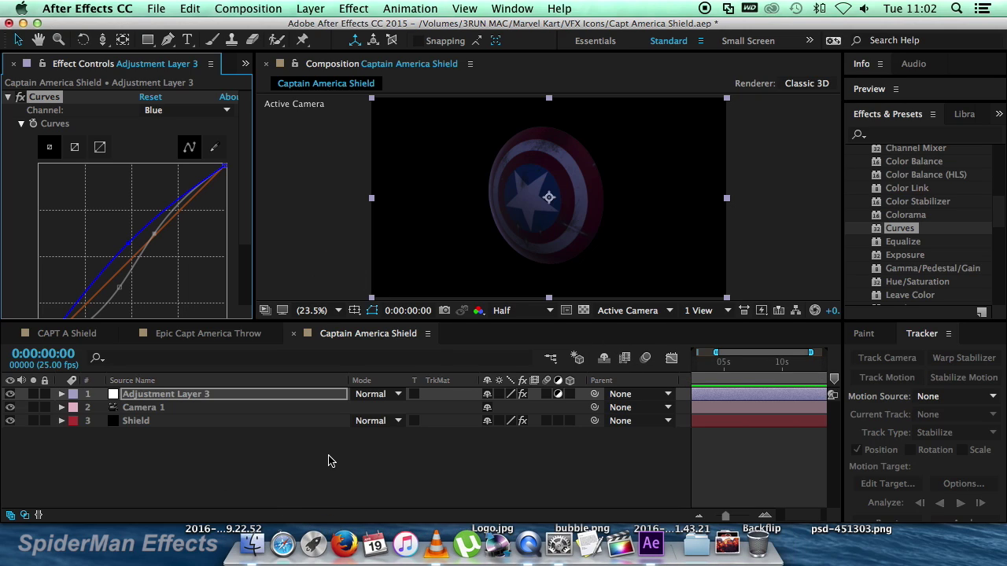
Review the graded shield shot in the Epic Capt America Throw and CAPT A Shield compositions.
{"action": "left_click", "coordinate": [209, 335]}
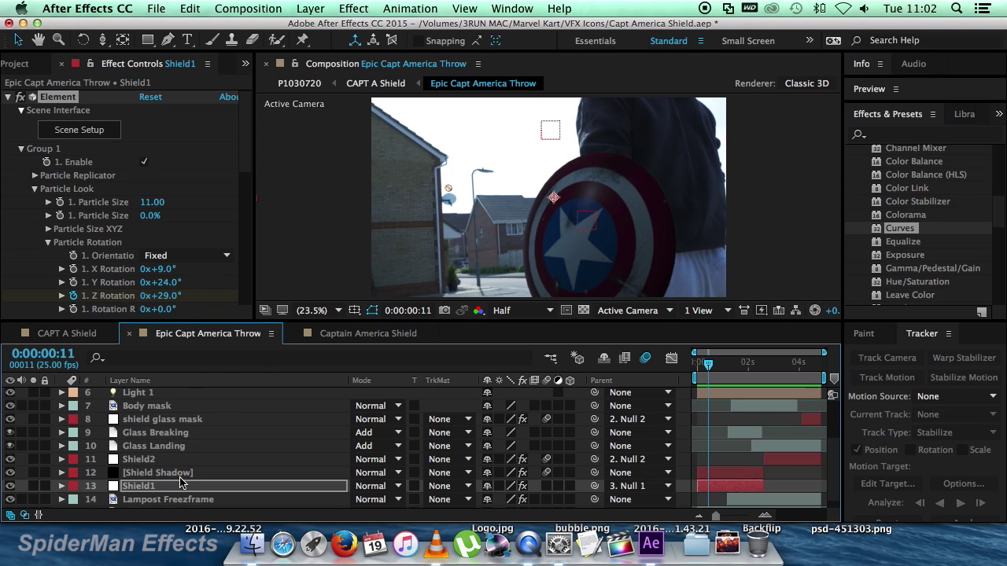
{"action": "left_click", "coordinate": [70, 337]}
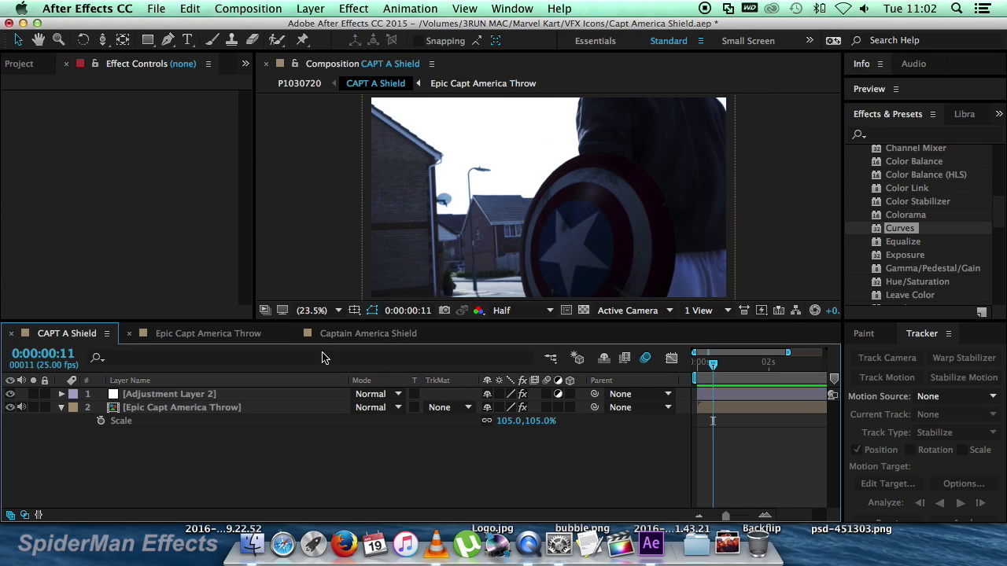